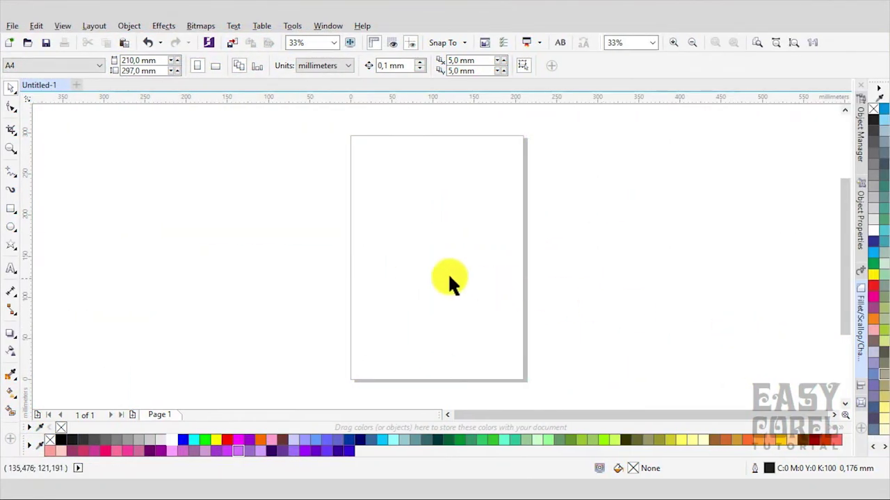
Draw a circle about 19.9 mm in diameter, duplicate it to the right with a partial overlap, and select both circles
scroll(425, 223, up, 2)
click(9, 228)
mouse_move(376, 207)
mouse_down()
mouse_move(401, 238)
mouse_move(417, 218)
mouse_move(458, 227)
mouse_move(461, 209)
mouse_move(449, 217)
mouse_up()
scroll(394, 222, up, 3)
shift+click(388, 202)
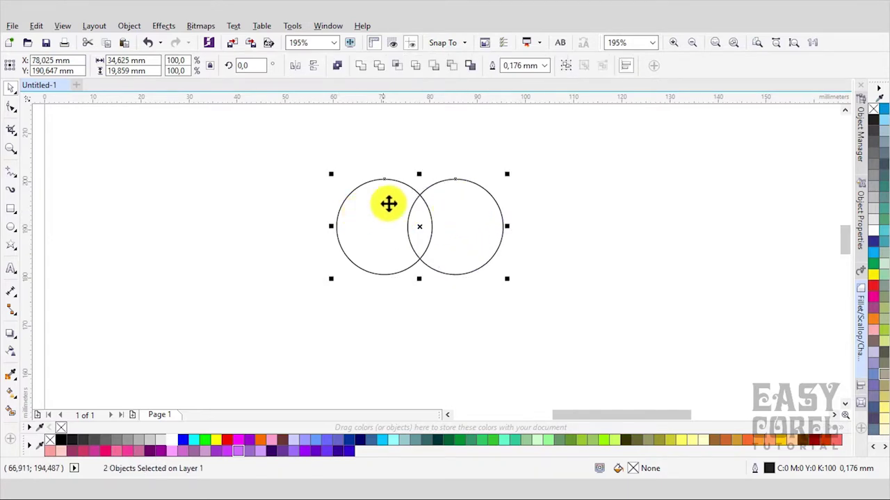
Intersect the two overlapping circles and delete both originals, keeping only the leaf-shaped overlap
click(397, 65)
click(466, 180)
click(440, 223)
key(Delete)
click(393, 218)
key(Delete)
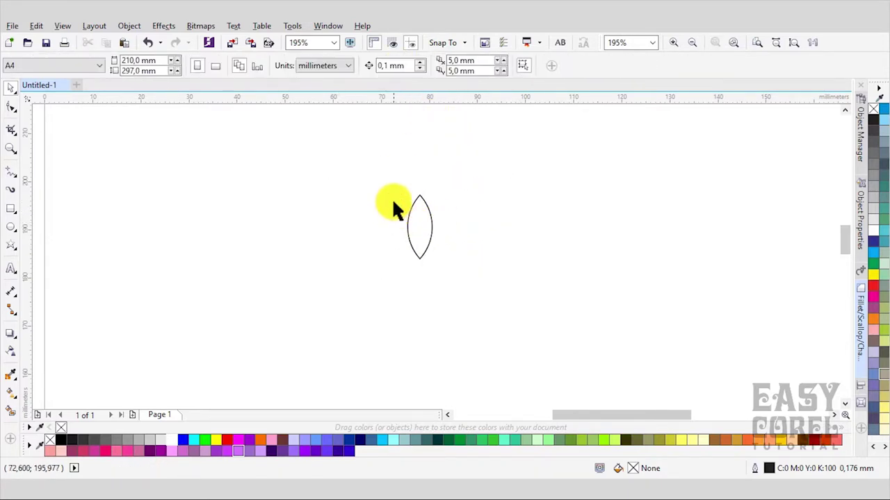
Duplicate the leaf shape straight down so that the two leaves overlap slightly at their tips
click(431, 214)
drag(432, 214, 426, 255)
right_click(426, 255)
Rotate a copy of the two leaves by 90 degrees about their center and weld all leaves into a four-petal flower
shift+click(419, 220)
click(421, 217)
drag(439, 192, 474, 264)
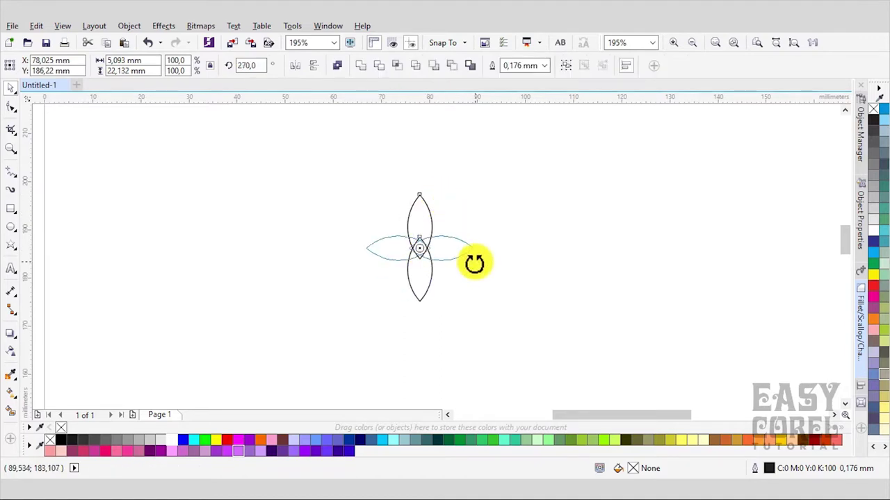
drag(526, 146, 327, 351)
click(360, 65)
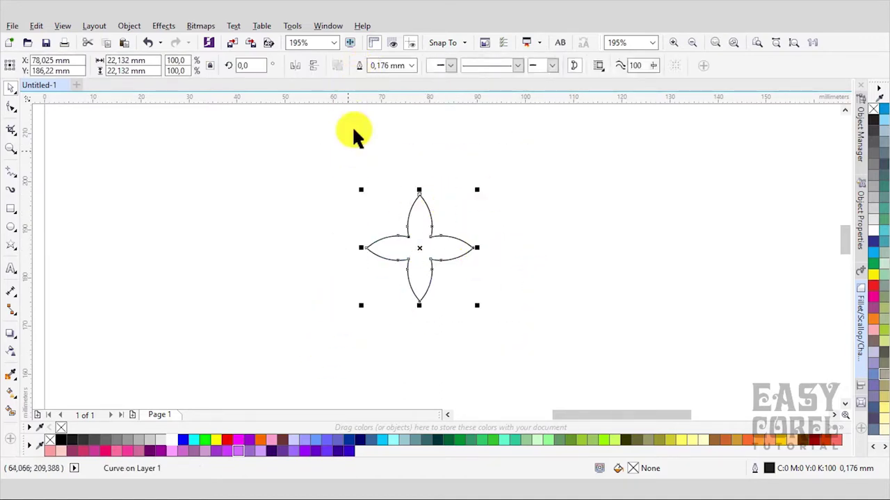
Draw a small circle to the left of the four-petal flower for its center
click(179, 239)
click(10, 227)
drag(306, 250, 321, 265)
key(space)
Align the small circle and the flower to each other by their horizontal and vertical centers
shift+click(426, 246)
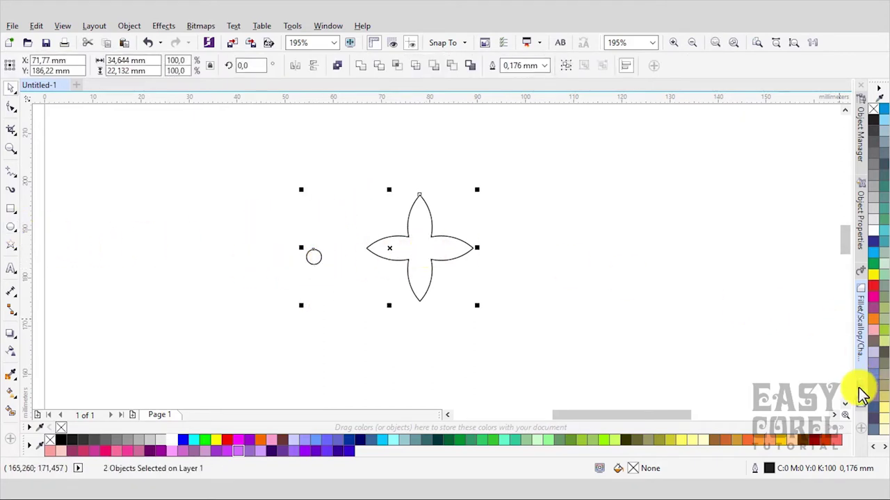
click(861, 387)
click(700, 201)
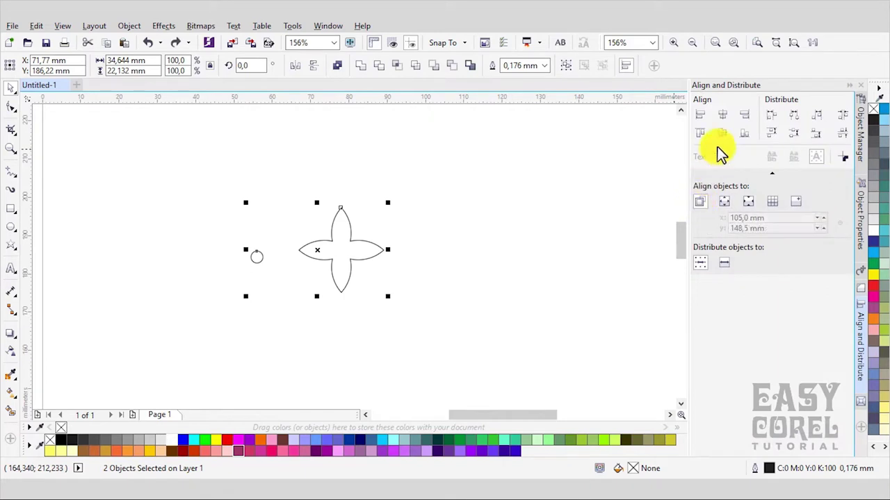
click(723, 133)
click(358, 259)
scroll(357, 258, up, 1)
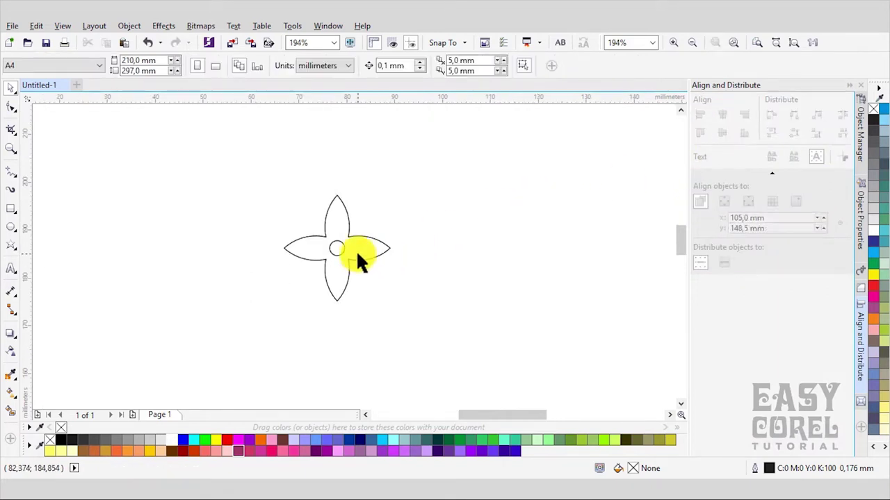
Combine the flower and circle into one black-filled curve with a round hole and move it to the left
drag(429, 302, 441, 310)
click(336, 67)
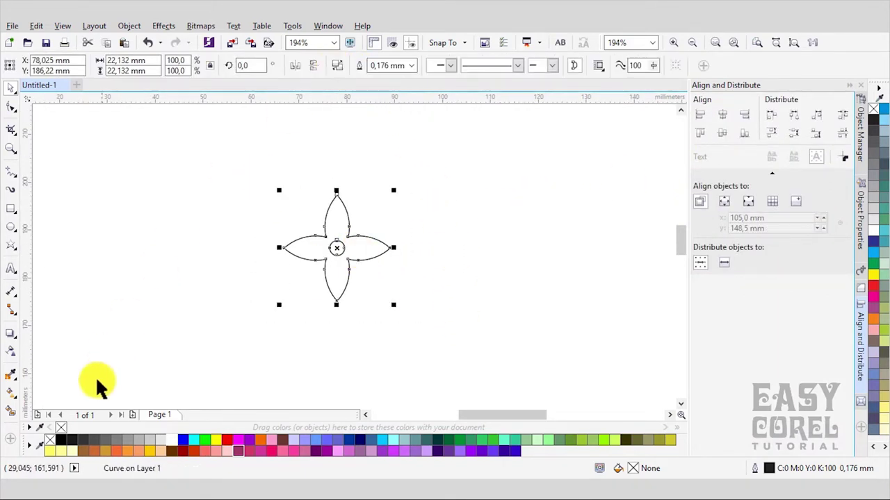
click(62, 440)
drag(380, 252, 267, 249)
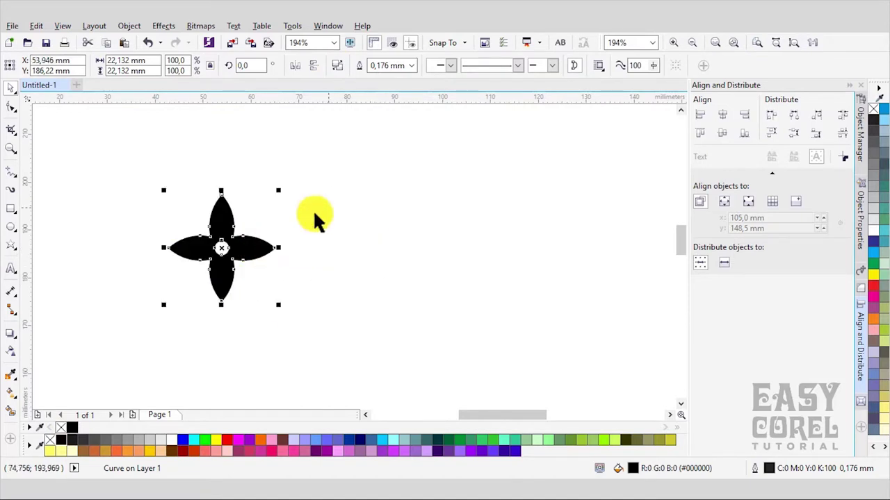
Draw a four-pointed star about 36 mm wide and 39 mm high to the right of the black flower
click(335, 206)
click(17, 252)
click(28, 257)
mouse_move(341, 191)
mouse_down()
mouse_move(414, 269)
mouse_move(425, 267)
mouse_up()
click(364, 68)
drag(353, 176, 377, 238)
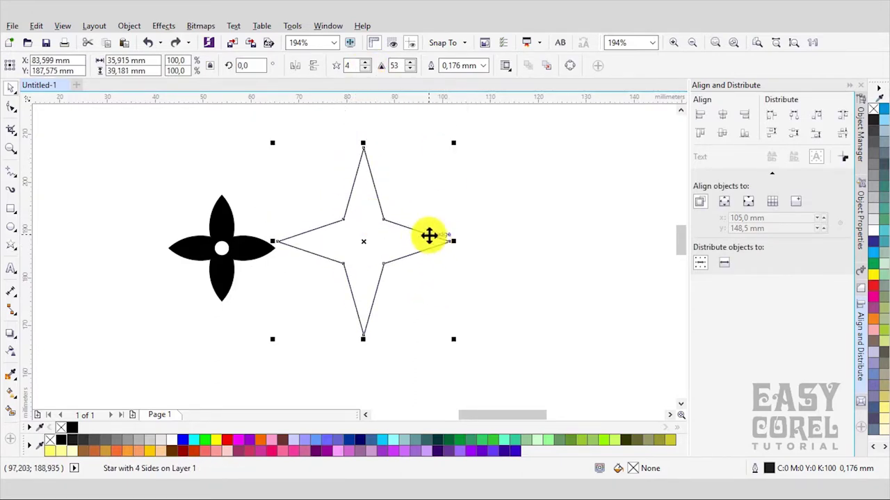
Convert the star to curves and fillet its corners with a 25 mm radius
right_click(396, 235)
click(450, 181)
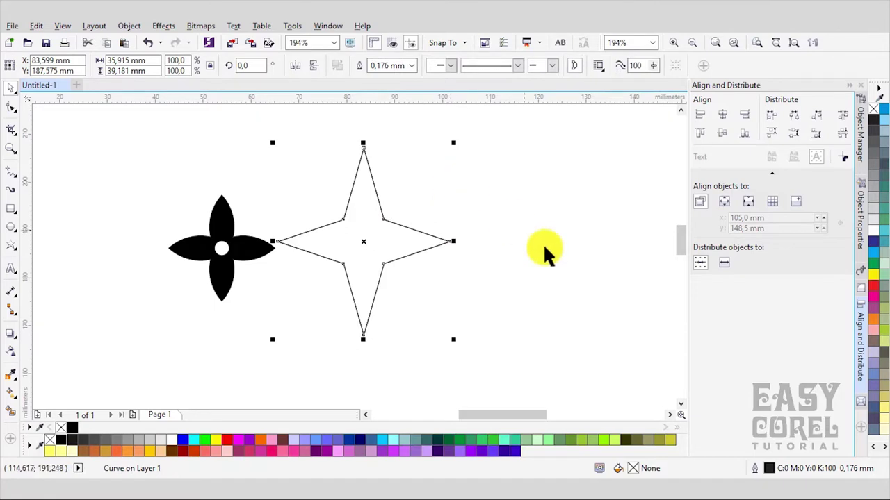
click(856, 303)
click(823, 228)
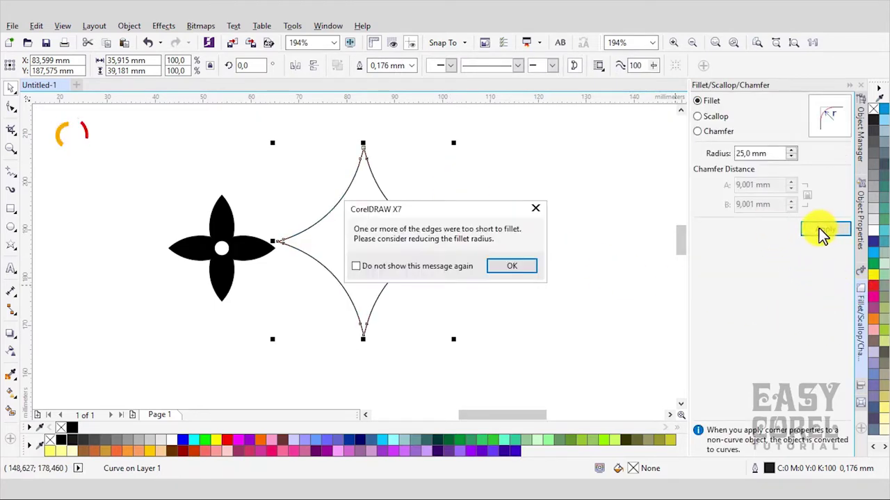
click(510, 268)
click(466, 273)
Duplicate the black flower onto the filleted star and align both by their horizontal and vertical centers
drag(254, 249, 403, 254)
shift+click(399, 224)
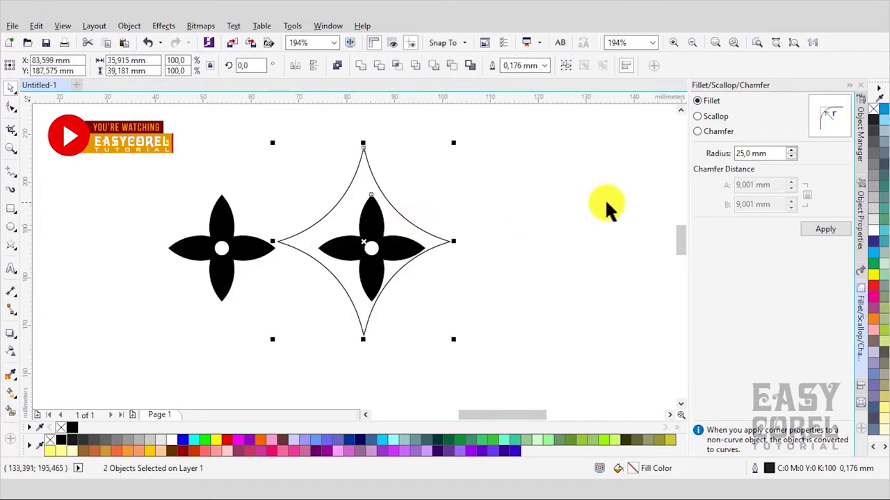
click(861, 348)
click(722, 115)
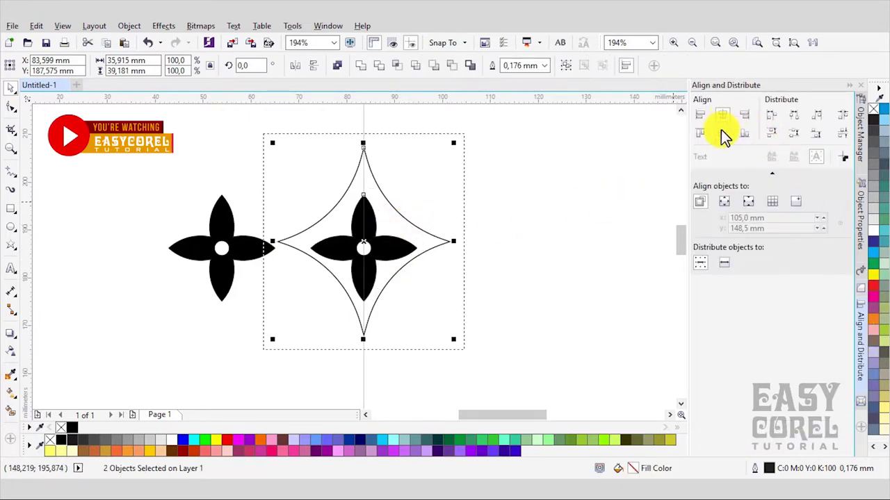
click(722, 133)
click(451, 182)
Scale the star outline down around its center to about 32 mm wide and 35 mm high
click(395, 207)
drag(453, 143, 442, 160)
click(471, 205)
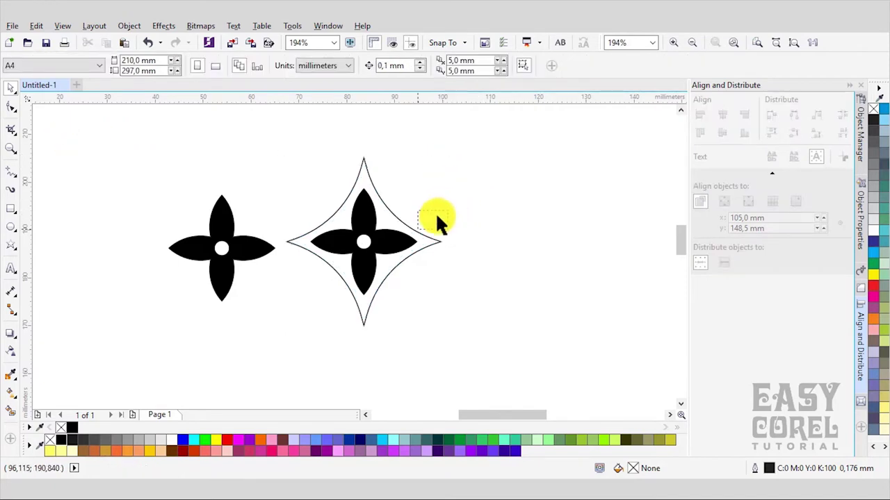
Combine the star and the inner flower into one curve and fill it with black
drag(436, 216, 415, 249)
click(338, 67)
click(73, 428)
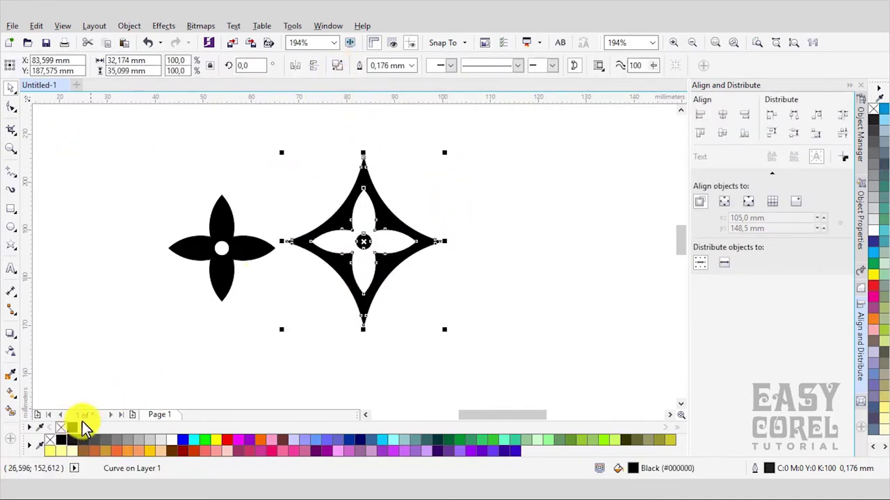
click(278, 350)
click(389, 221)
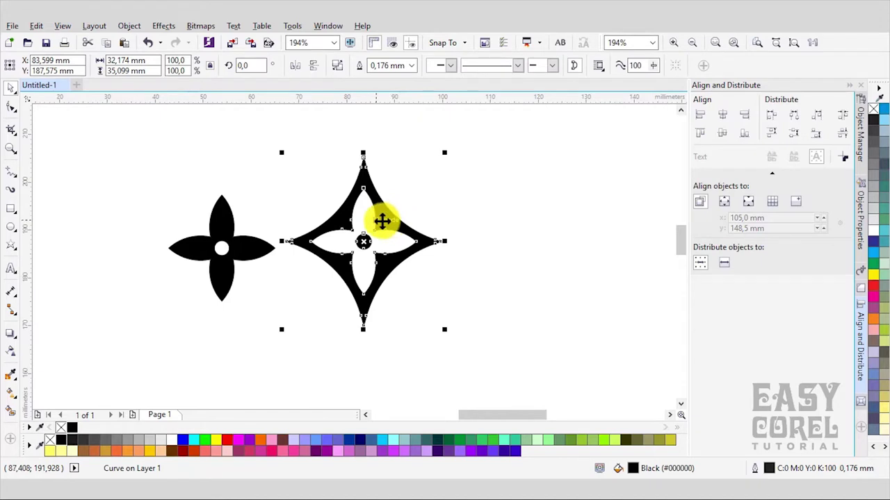
click(391, 220)
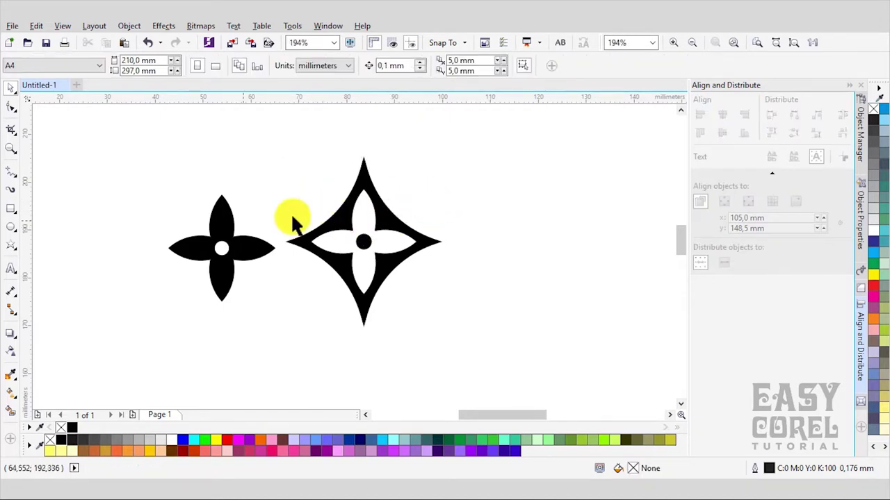
Draw a circle to the right of the star and scale it down to about 5.4 mm in diameter
click(11, 226)
drag(506, 227, 559, 281)
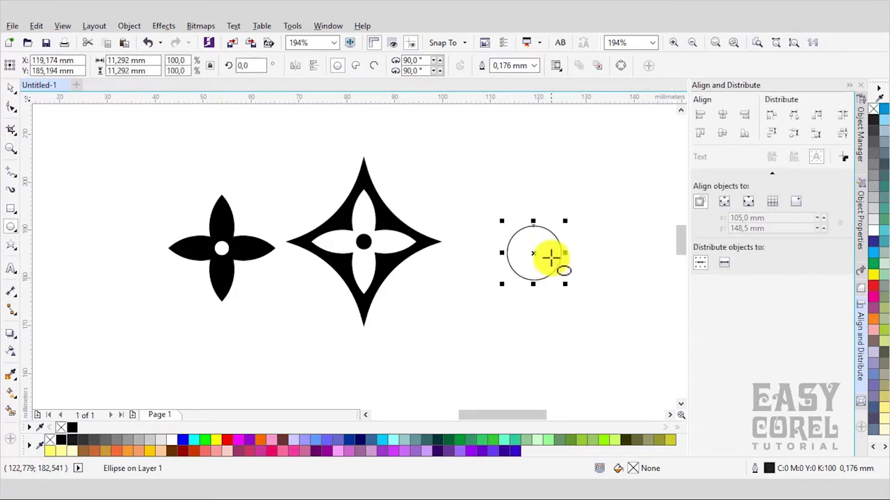
drag(565, 221, 560, 239)
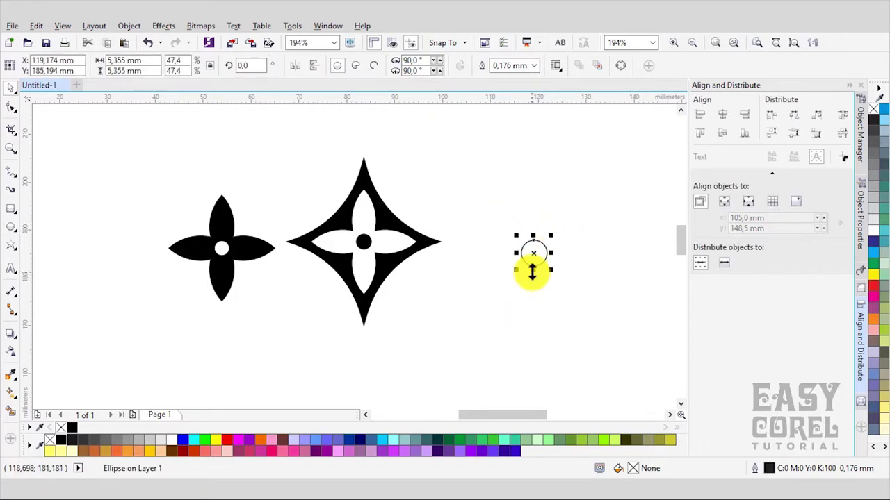
Duplicate the small circle upward and enlarge the copy to about 9.7 mm, slightly overlapping the small circle's upper edge
drag(539, 267, 540, 243)
right_click(540, 243)
drag(551, 213, 561, 198)
scroll(571, 232, up, 1)
drag(532, 252, 532, 232)
Set the large circle's rotation center to the small circle's center and create rotated copies every 90 degrees around it
click(528, 222)
drag(493, 210, 493, 272)
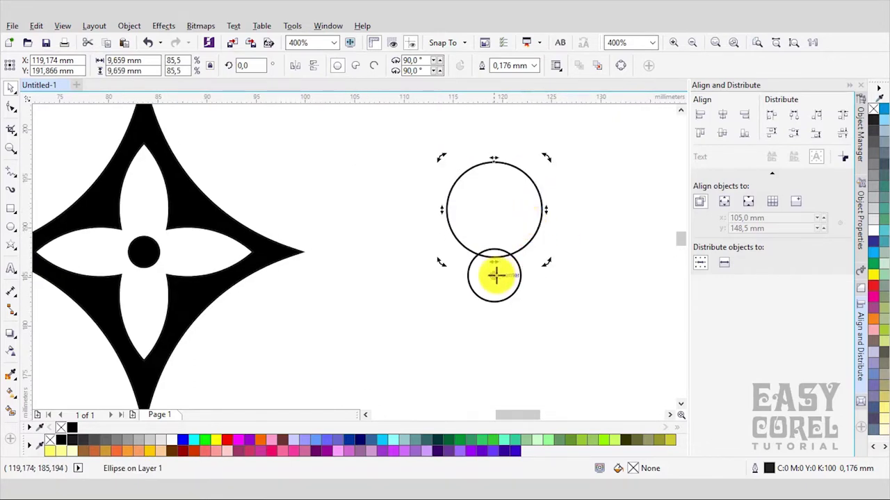
drag(540, 161, 598, 306)
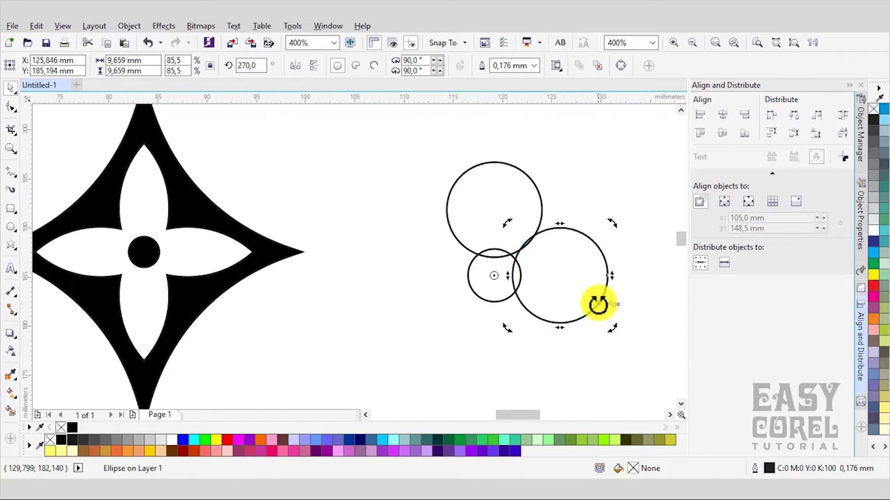
key(ctrl+r)
key(ctrl+r)
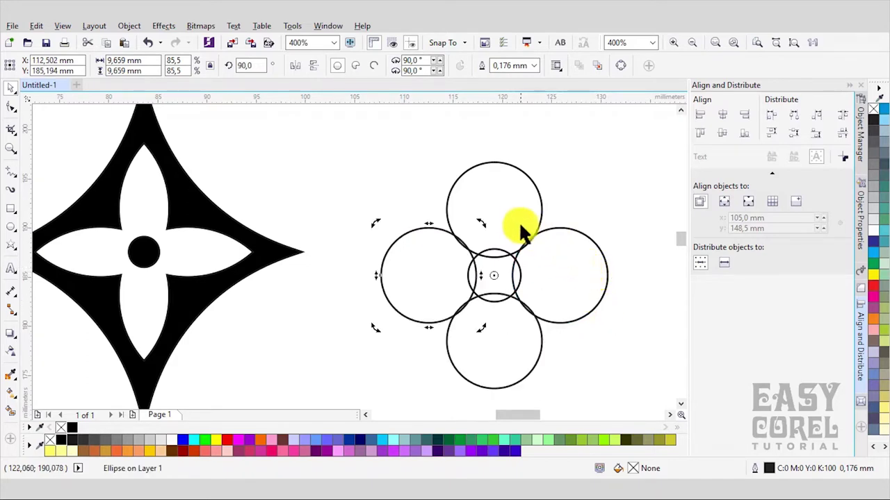
Select the four large circles and weld them into a single clover-shaped outline
click(558, 276)
shift+click(429, 287)
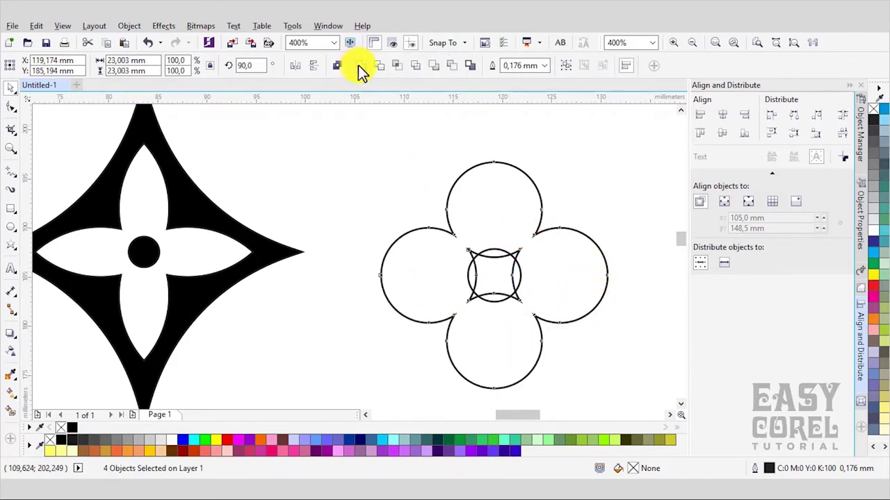
click(358, 68)
Combine the clover outline with the small central circle and fill the resulting curve with black
click(438, 215)
click(485, 230)
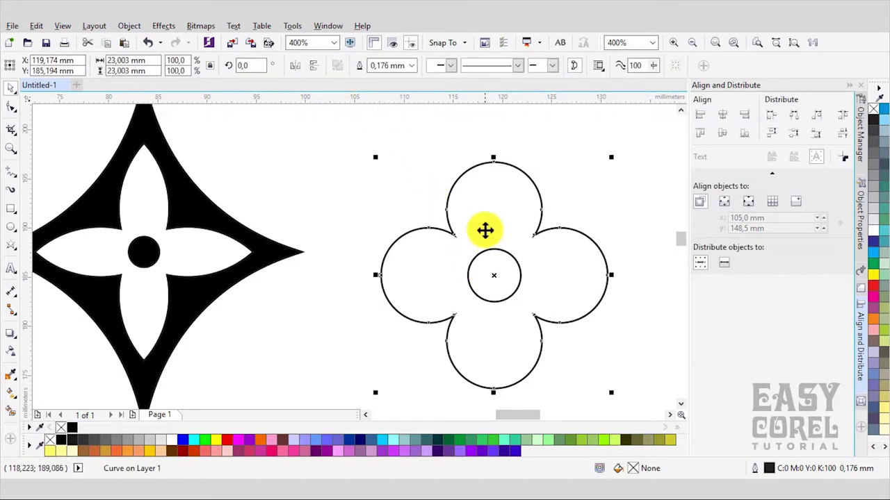
drag(417, 176, 502, 277)
click(340, 66)
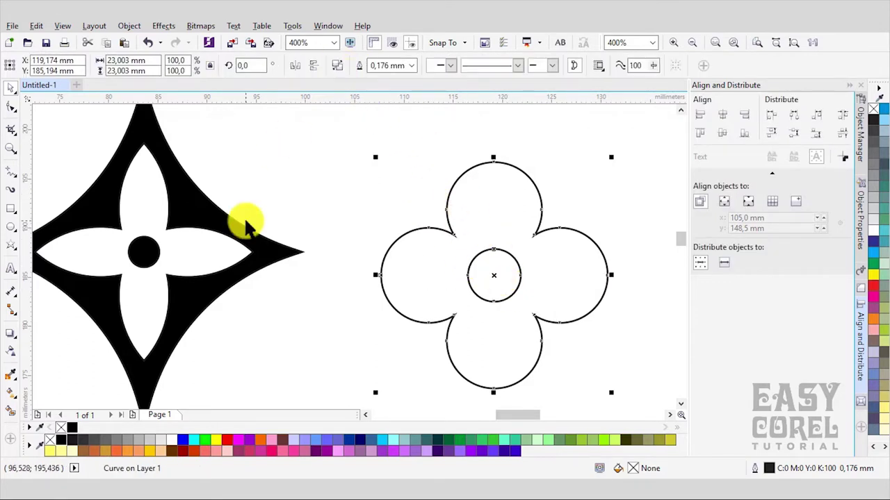
click(73, 428)
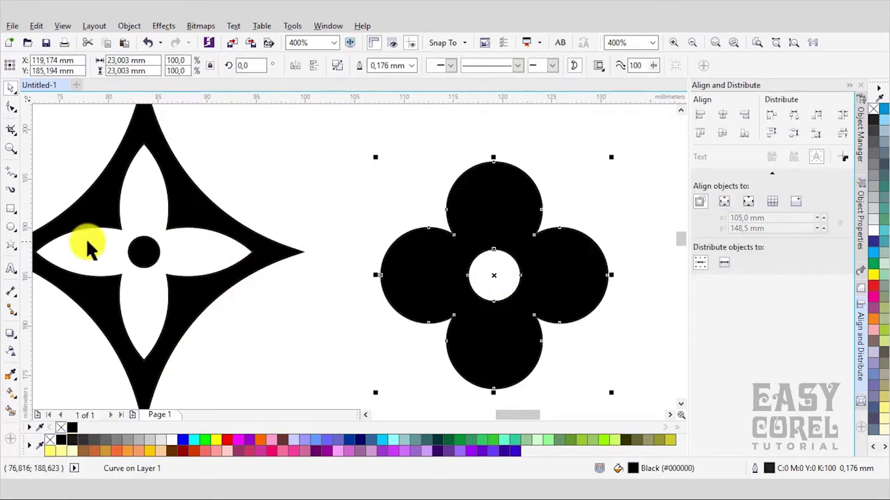
Draw a circle about 31.8 mm in diameter around the clover and align both by their horizontal and vertical centers
click(13, 228)
scroll(399, 243, down, 1)
drag(373, 177, 528, 332)
key(space)
drag(572, 145, 347, 378)
click(722, 115)
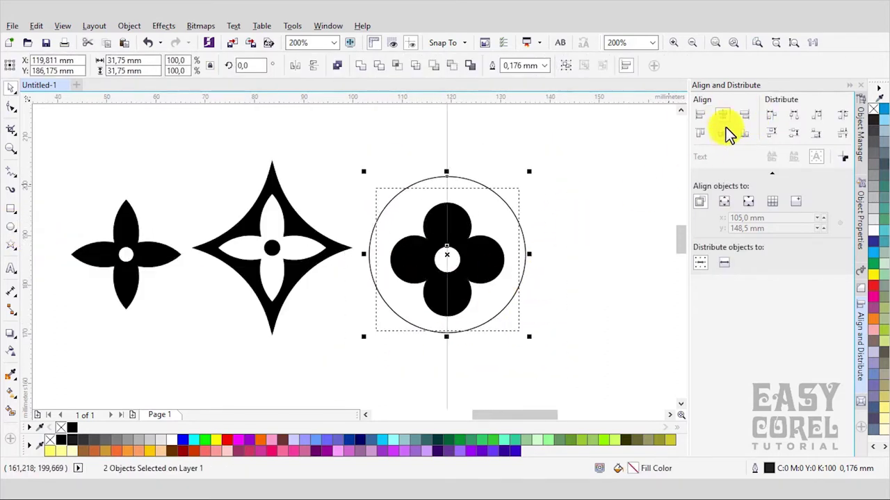
click(722, 133)
Shrink the outer circle to about 23.4 mm, then combine it with the clover as one black-filled curve
click(545, 187)
click(507, 209)
drag(529, 176, 323, 356)
click(583, 176)
drag(517, 188, 509, 197)
click(72, 440)
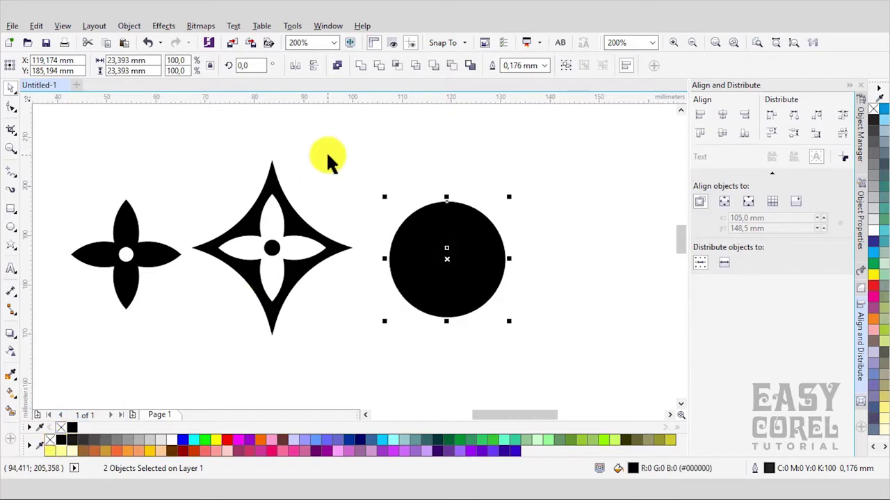
click(338, 65)
click(347, 166)
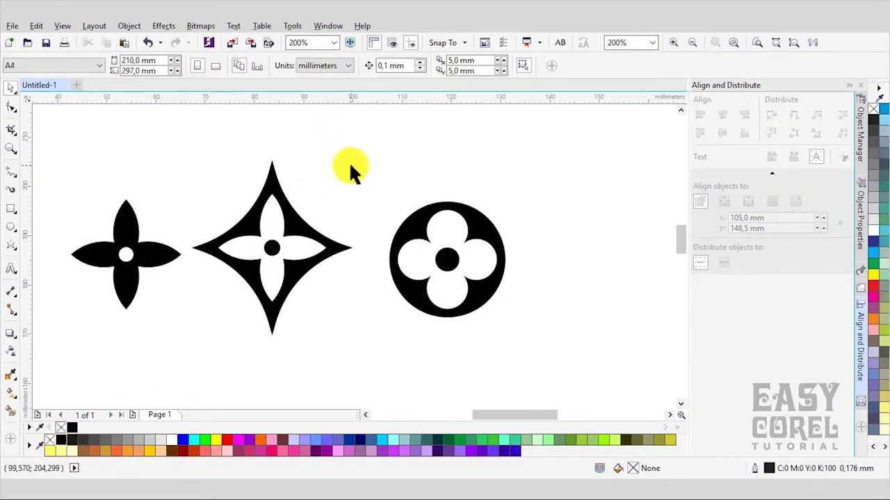
Scale the round clover motif down around its center to about 22.6 mm in diameter
click(133, 229)
click(466, 219)
scroll(498, 223, up, 1)
drag(516, 176, 514, 182)
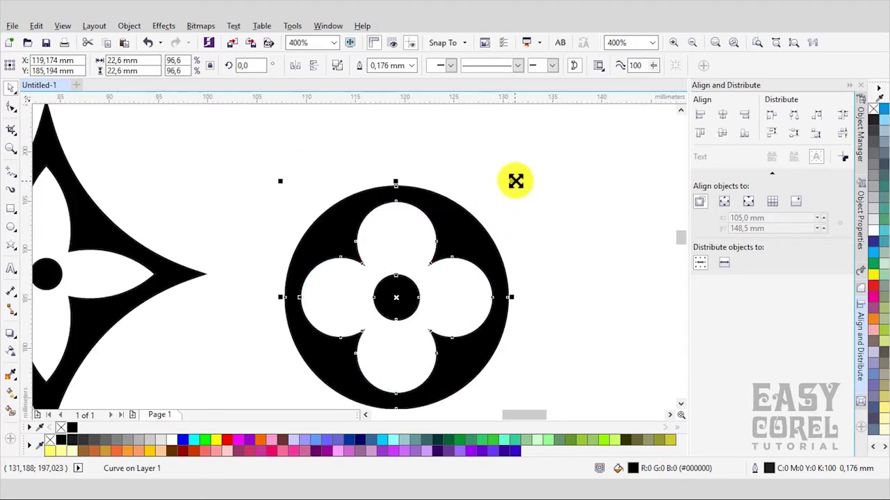
click(505, 201)
Select all three motifs and align their centers on a common horizontal line
scroll(505, 203, down, 2)
drag(532, 212, 278, 240)
click(364, 183)
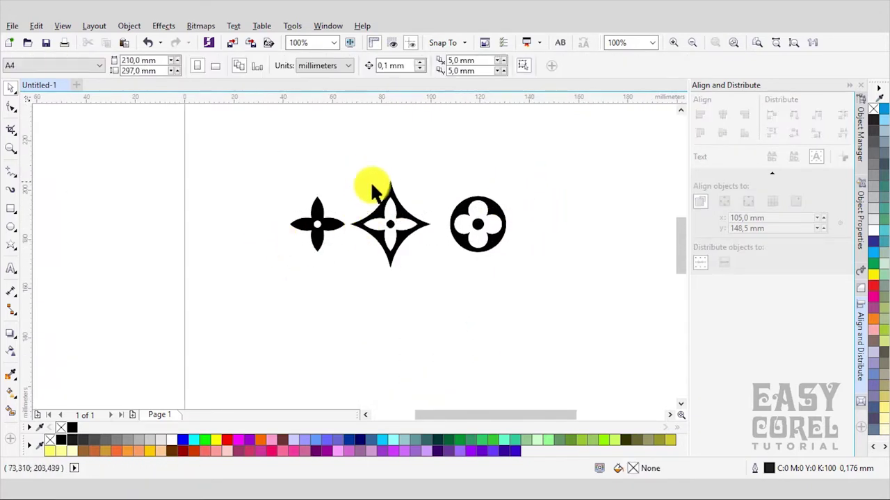
scroll(421, 182, up, 1)
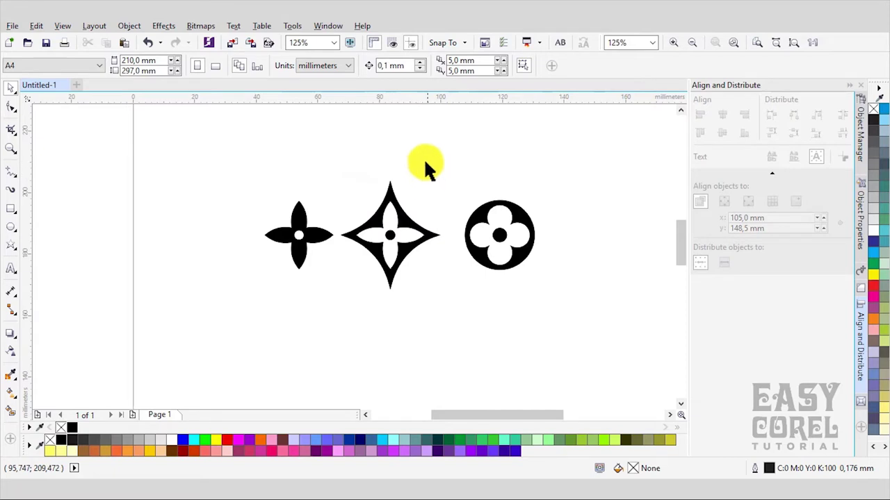
Draw a square about 24.1 mm per side below the motifs and duplicate it into a two-by-two grid
click(10, 209)
scroll(312, 181, down, 1)
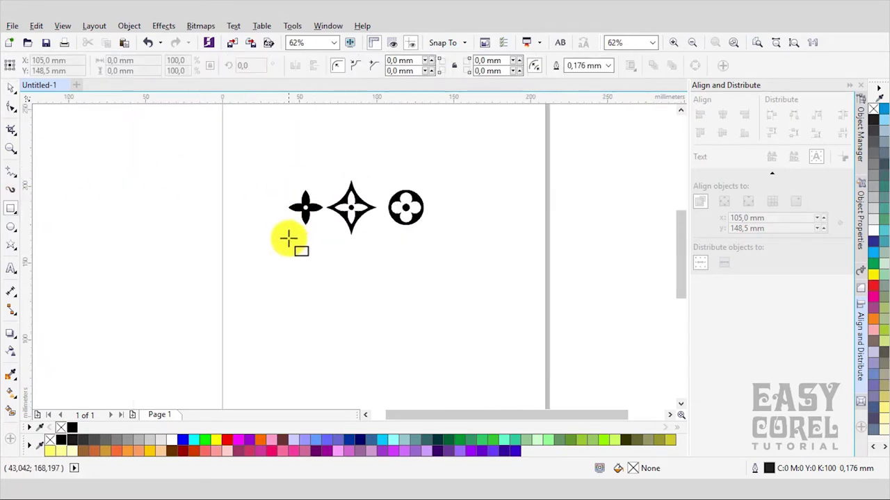
drag(295, 241, 327, 278)
key(space)
drag(300, 251, 339, 278)
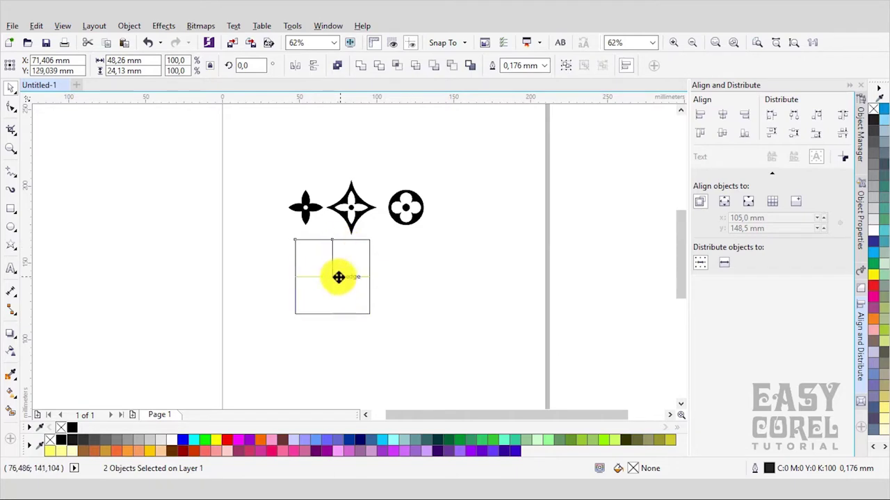
Select the whole two-by-two grid and scale it up to about 71.5 mm per side
drag(418, 327, 272, 225)
drag(375, 317, 419, 355)
click(480, 351)
Place copies of the four-petal flower centered on the intersections along the grid's left edge and middle column
click(315, 211)
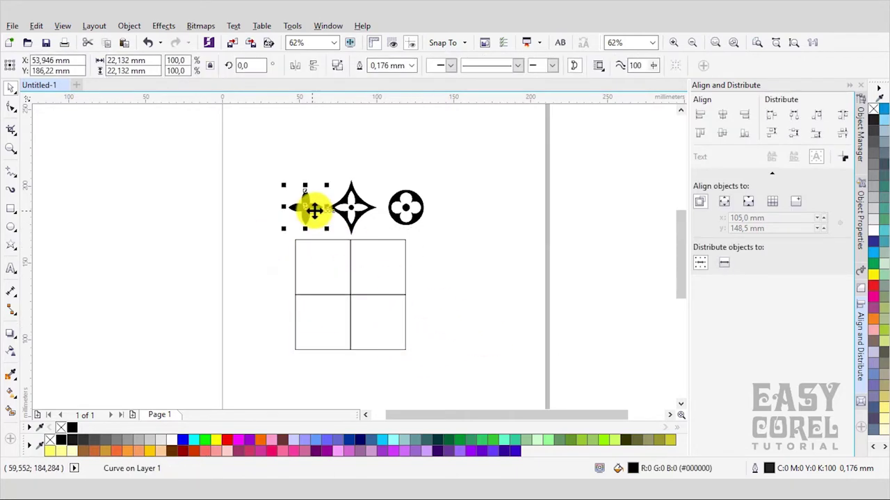
scroll(315, 210, up, 2)
drag(298, 205, 281, 329)
scroll(279, 270, down, 2)
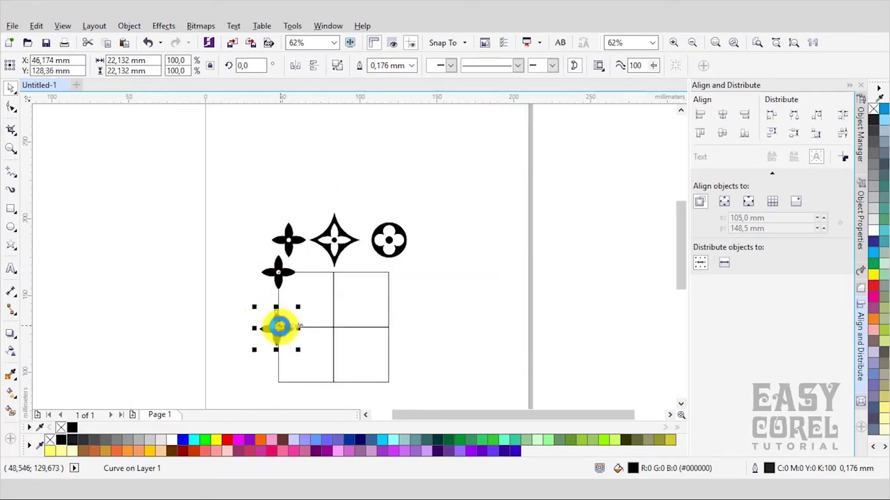
scroll(280, 326, up, 4)
drag(224, 338, 250, 306)
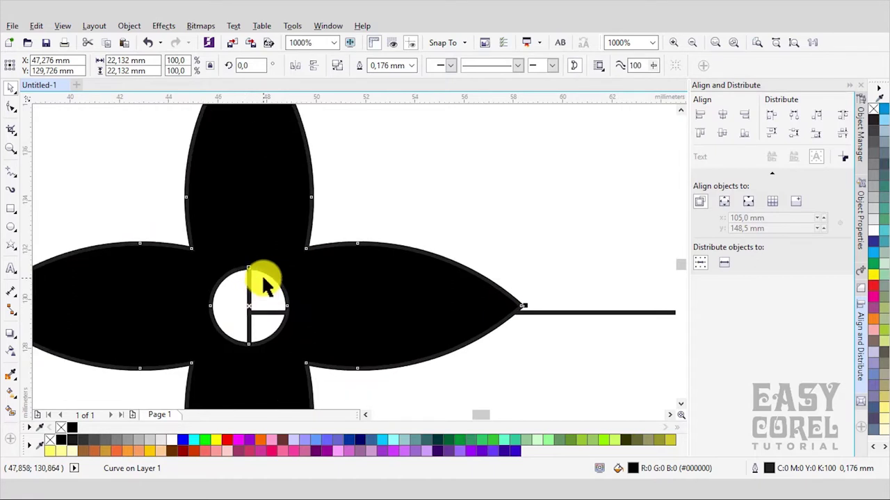
scroll(262, 274, up, 2)
scroll(248, 263, down, 8)
drag(254, 272, 369, 160)
click(413, 398)
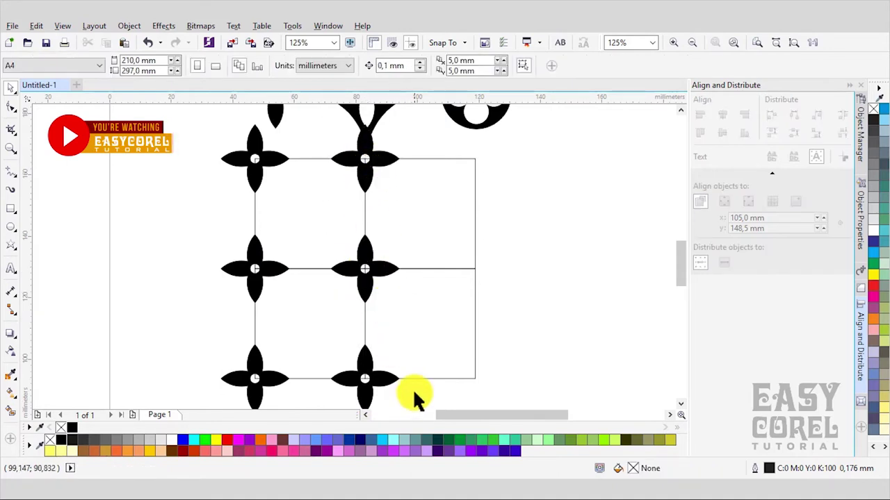
Copy the middle column of three flowers onto the intersections along the grid's right edge
scroll(403, 373, down, 2)
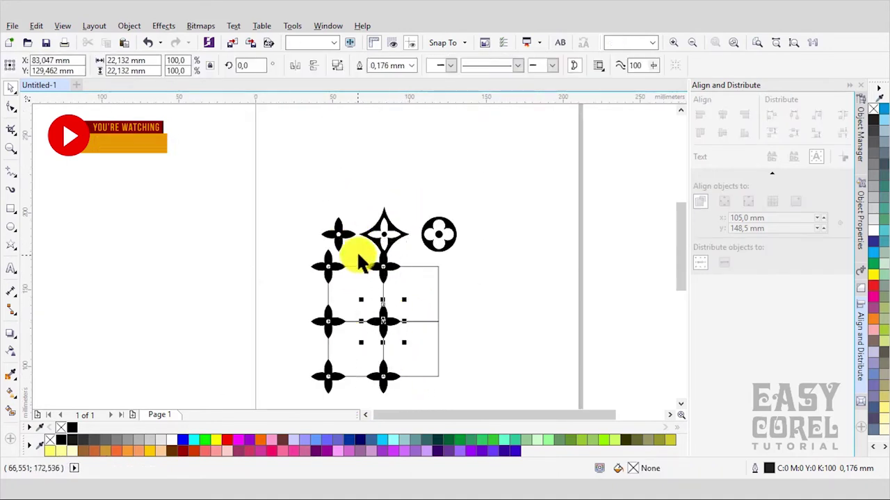
click(408, 399)
drag(355, 232, 356, 235)
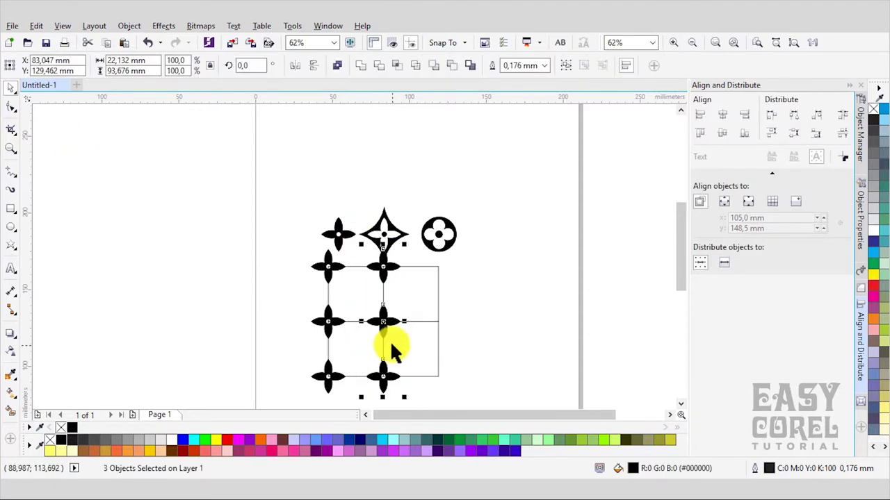
drag(385, 325, 439, 324)
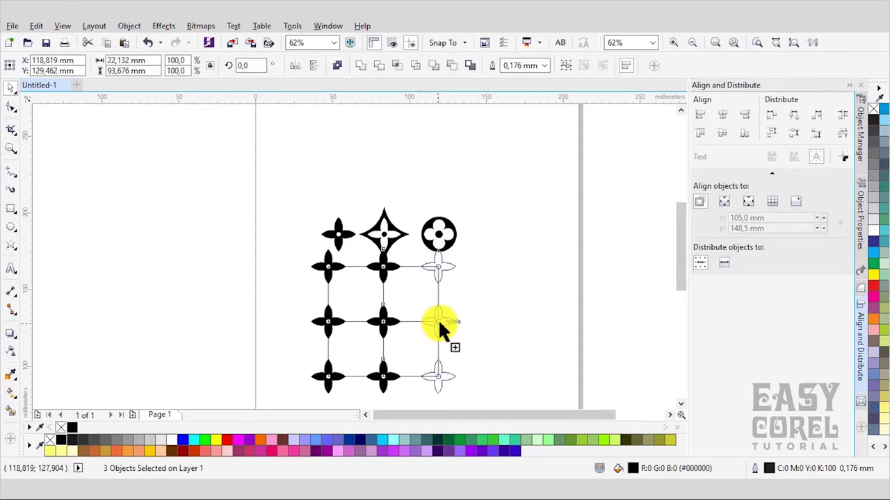
click(490, 314)
Move the row of three source motifs up, clear of the flower grid
click(351, 234)
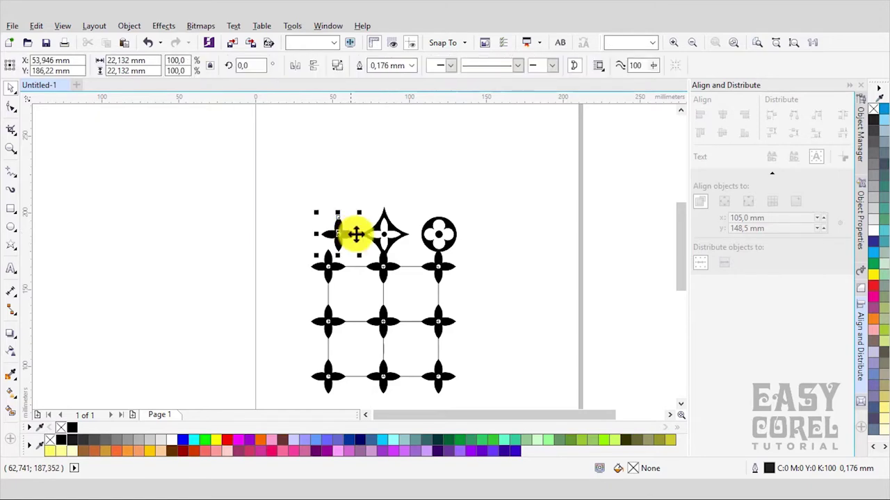
shift+click(386, 233)
key(e)
Center the star motif horizontally and vertically in the grid's upper-right square
click(402, 214)
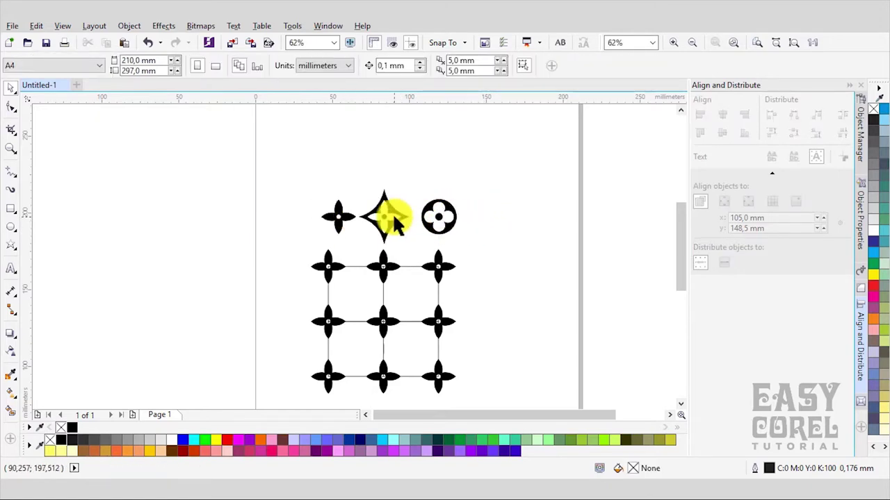
shift+click(415, 294)
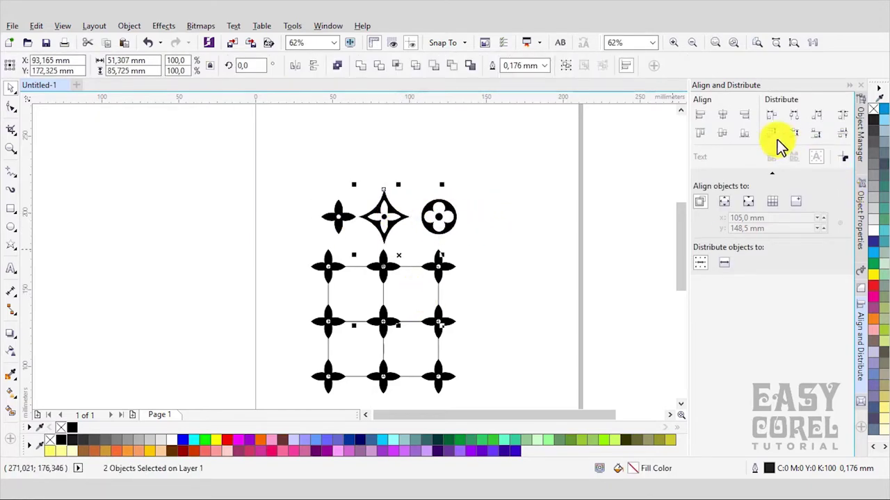
click(724, 115)
click(721, 133)
click(464, 283)
Scale the star down around its center to about 24.7 by 26.9 mm
scroll(421, 313, up, 1)
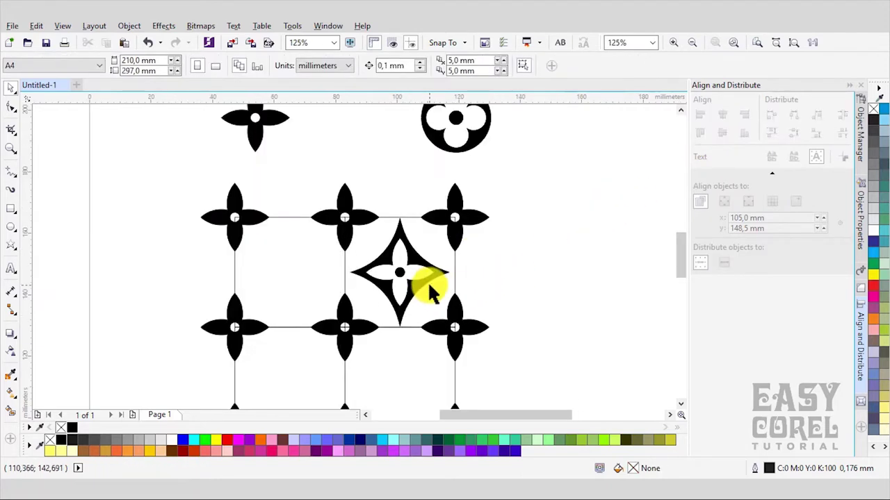
click(438, 261)
click(434, 270)
drag(455, 214, 452, 228)
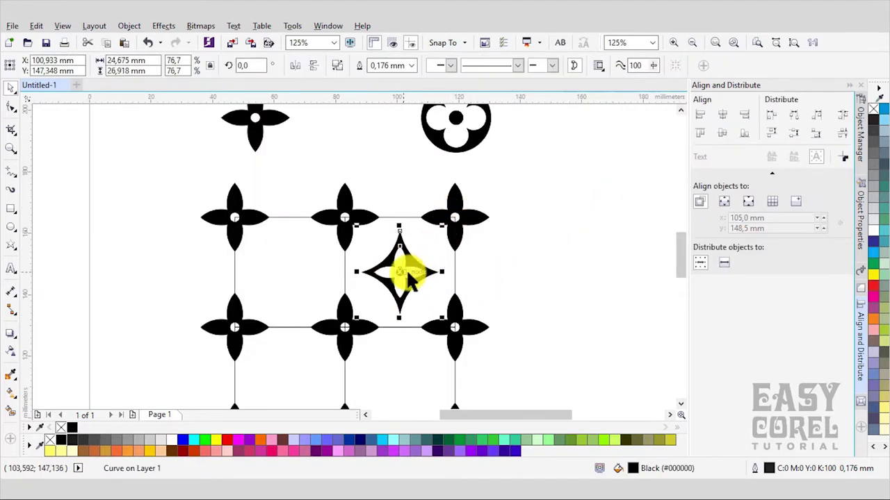
Copy the star into the lower row of squares and center the copy in the lower-left square
scroll(403, 268, down, 3)
drag(403, 268, 403, 326)
shift+click(358, 325)
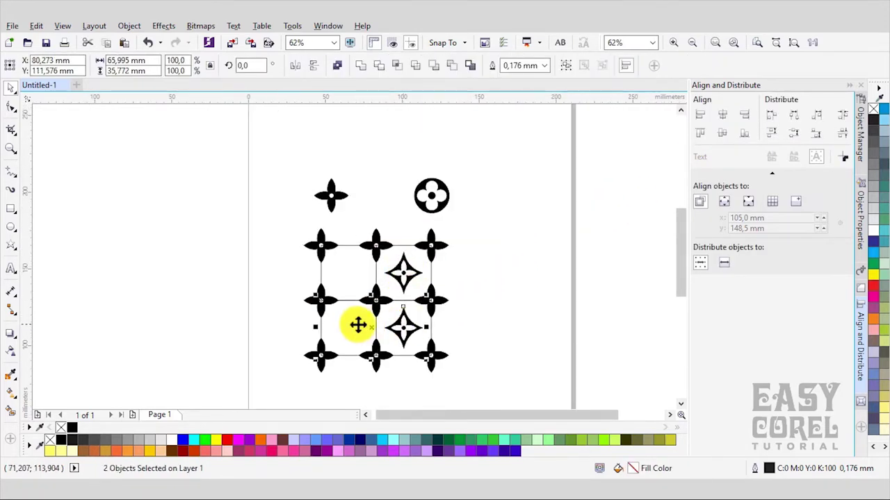
click(721, 116)
click(538, 236)
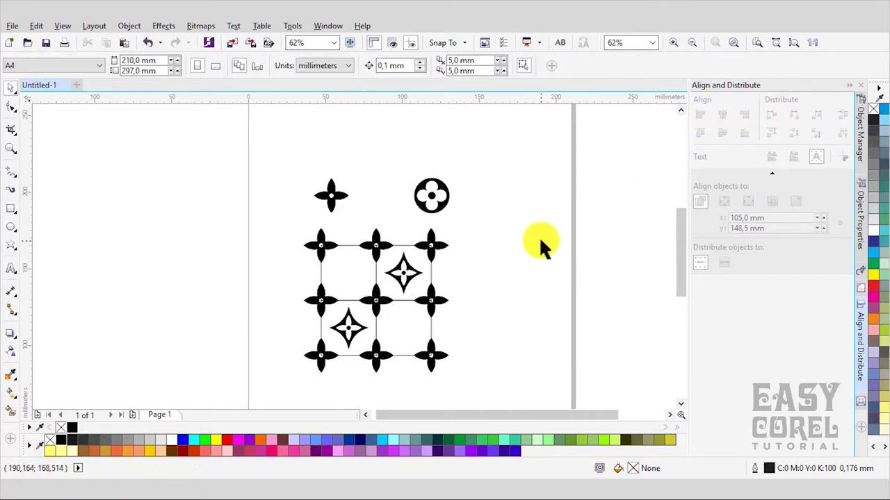
Center the round clover motif horizontally and vertically in the grid's lower-right square
click(440, 201)
shift+click(408, 324)
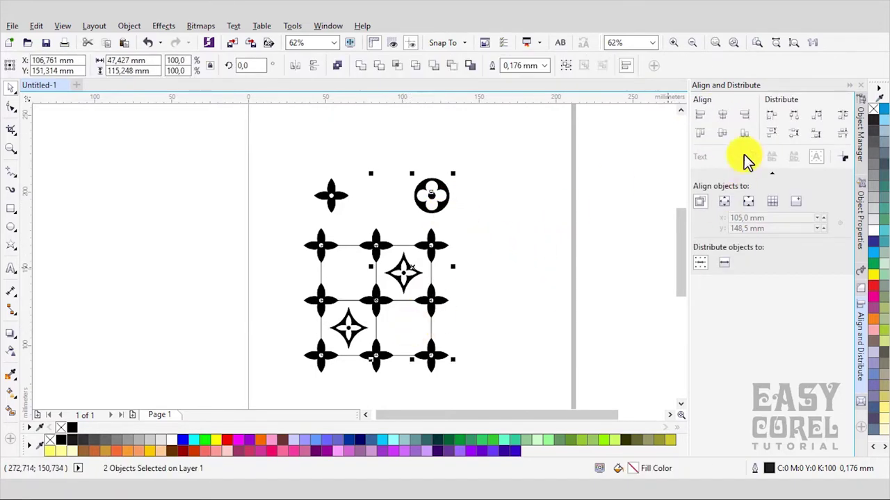
click(722, 115)
click(722, 133)
click(591, 196)
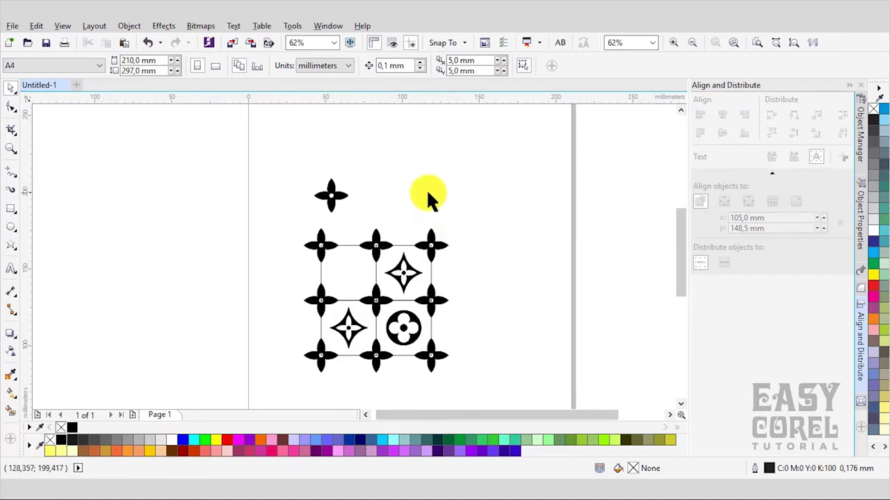
Import the Logo LV file beside the grid and scale it to about 24.9 by 27 mm
click(234, 48)
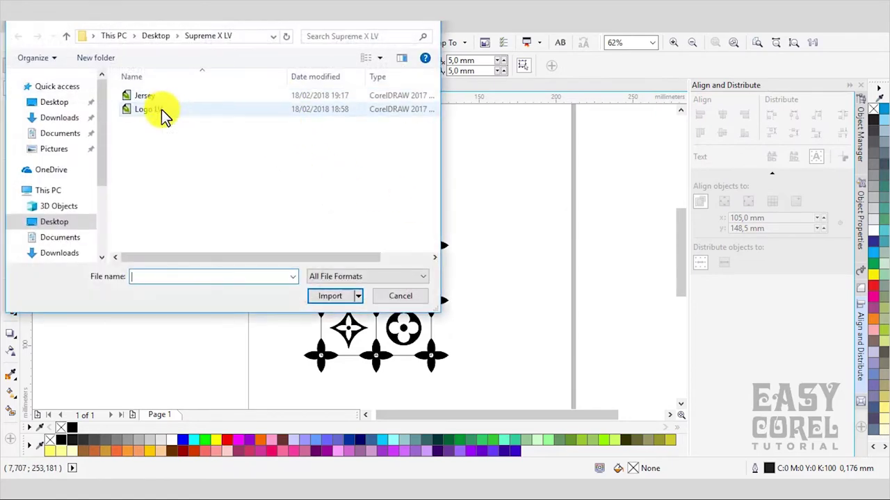
click(165, 109)
click(320, 323)
click(489, 263)
drag(576, 258, 566, 281)
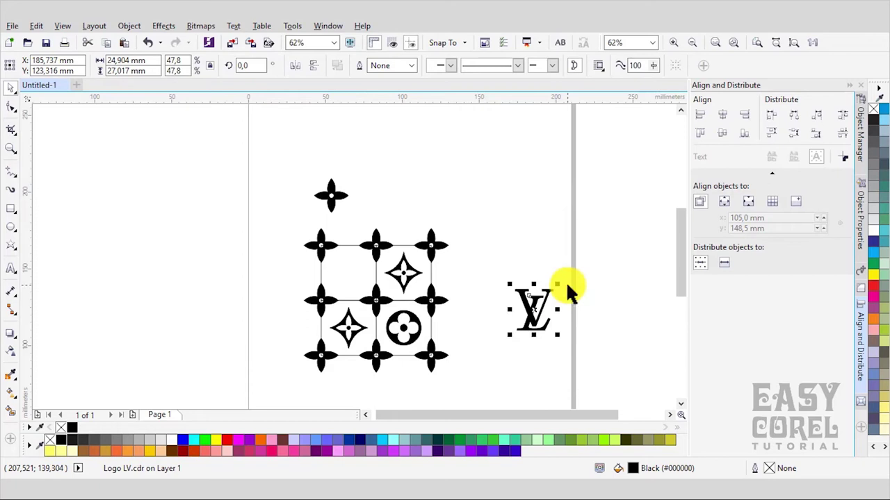
Center the LV logo horizontally and vertically in the grid's upper-left square
shift+click(379, 258)
click(732, 118)
click(724, 130)
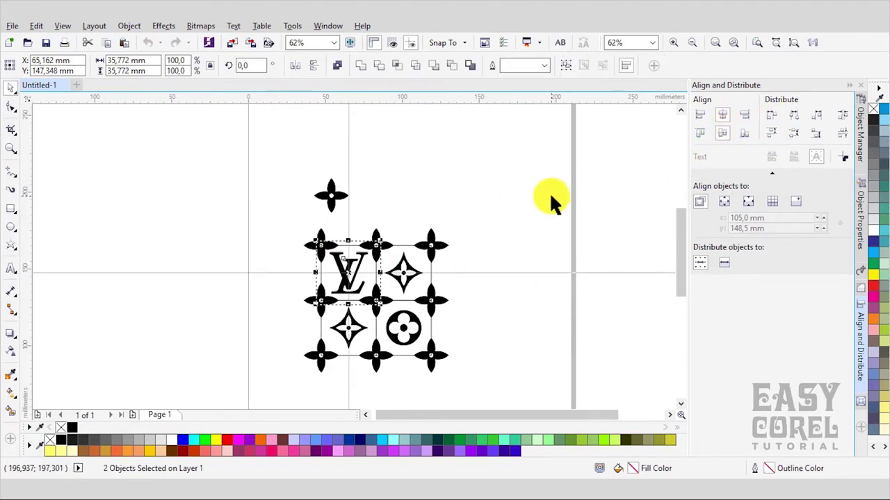
click(549, 192)
scroll(347, 274, up, 2)
click(348, 277)
scroll(380, 233, up, 2)
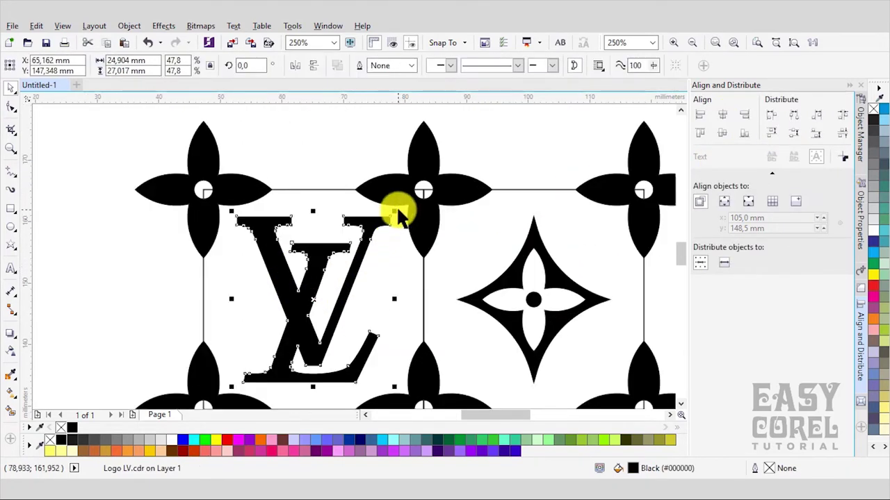
scroll(392, 228, down, 2)
click(465, 146)
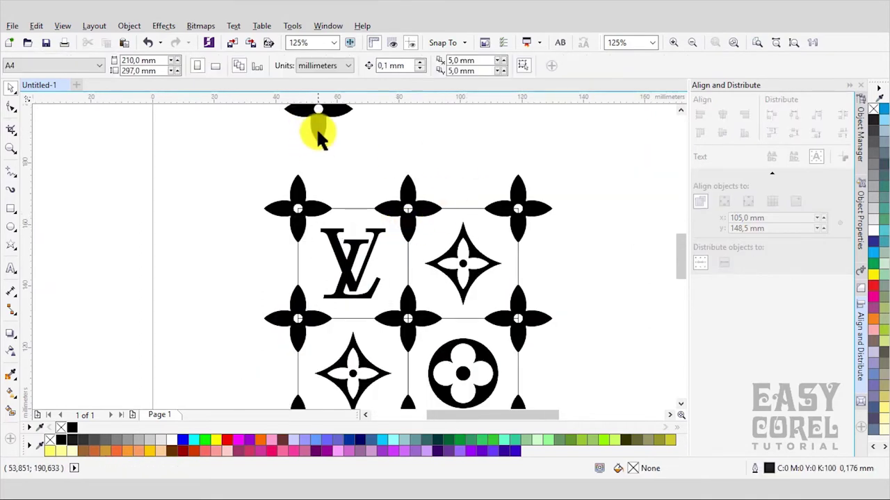
Delete the leftover four-petal flower above the grid
scroll(316, 128, down, 2)
click(319, 132)
key(Delete)
scroll(353, 208, up, 2)
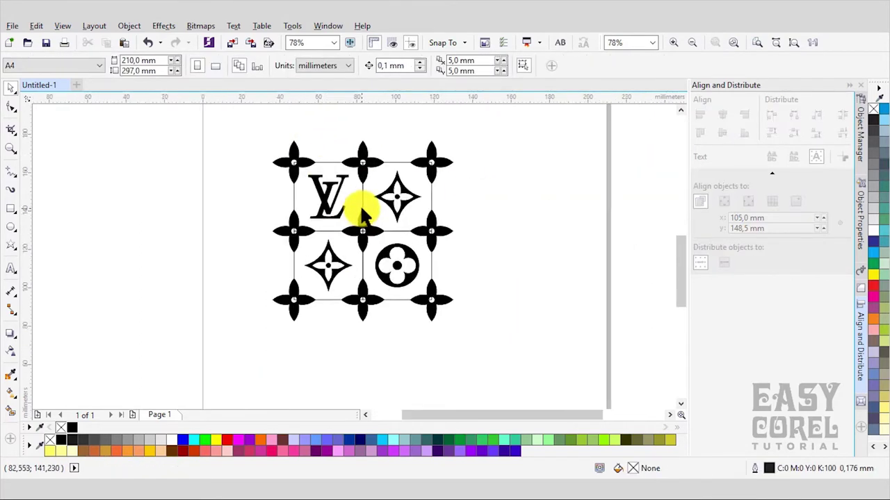
Select the four grid squares and delete them, keeping the motifs
click(294, 203)
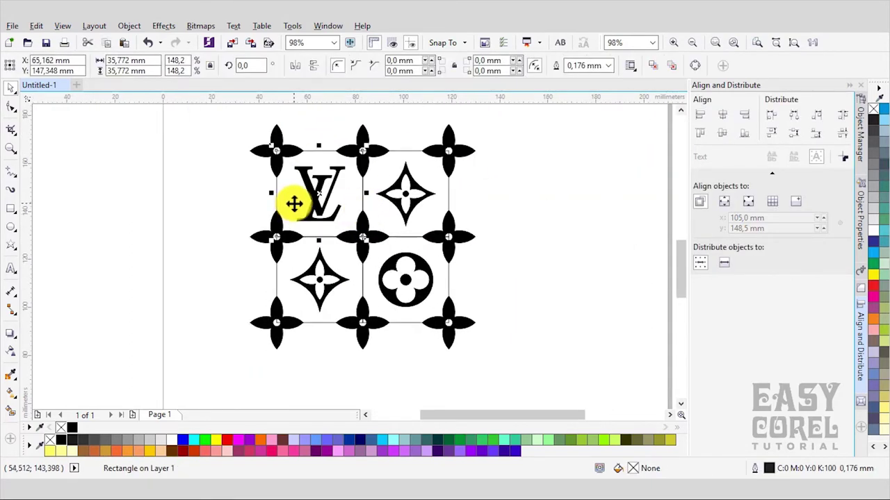
shift+click(393, 170)
shift+click(403, 251)
shift+click(436, 211)
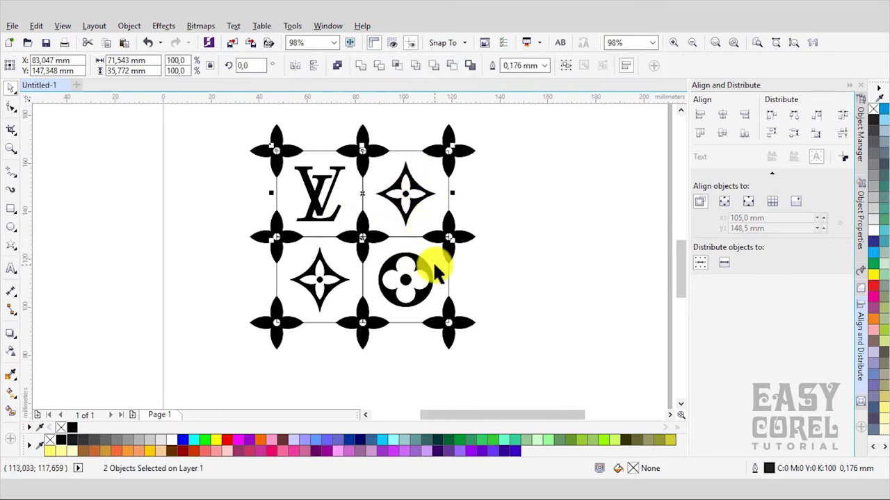
shift+click(287, 295)
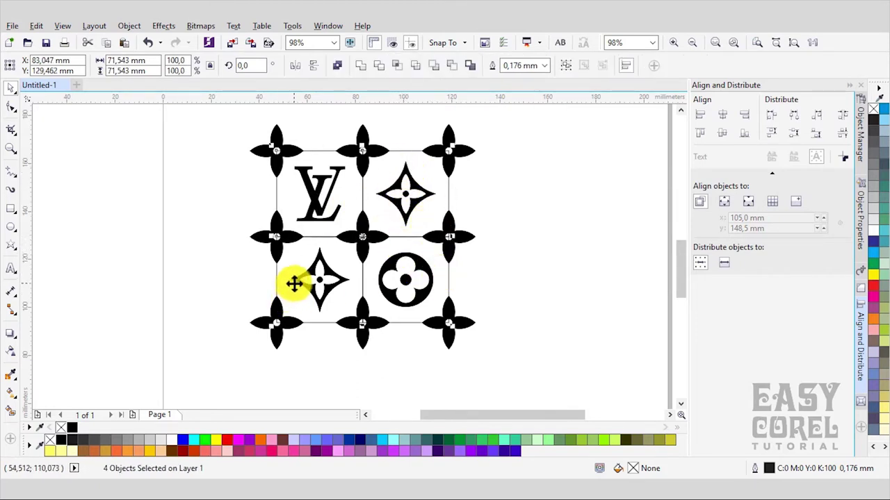
key(Delete)
Draw a square about 71.5 mm per side between the centers of the corner flowers
click(11, 210)
drag(277, 150, 449, 322)
key(space)
Select the thirteen motifs without the square and combine them in place into one curve
click(212, 122)
drag(506, 363, 507, 365)
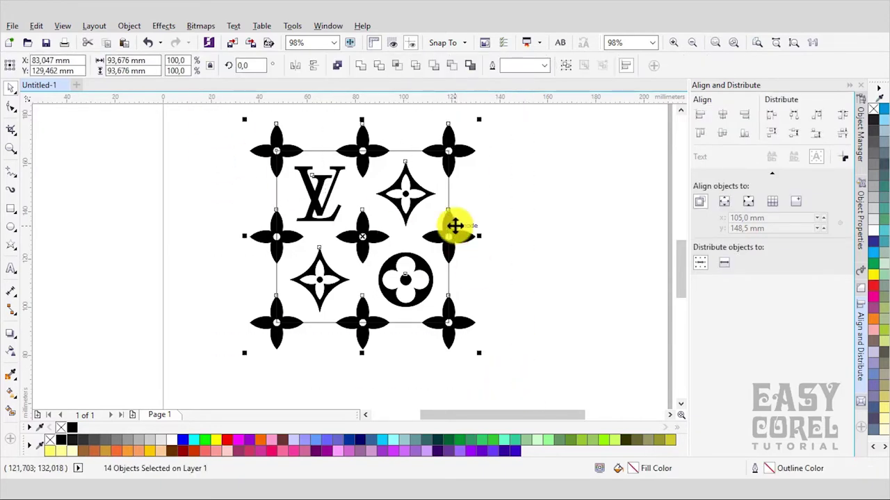
drag(365, 232, 175, 236)
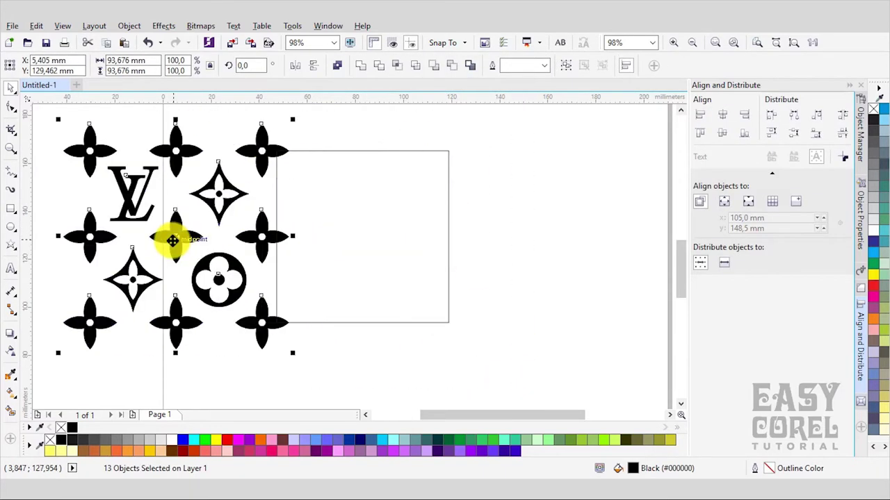
click(148, 43)
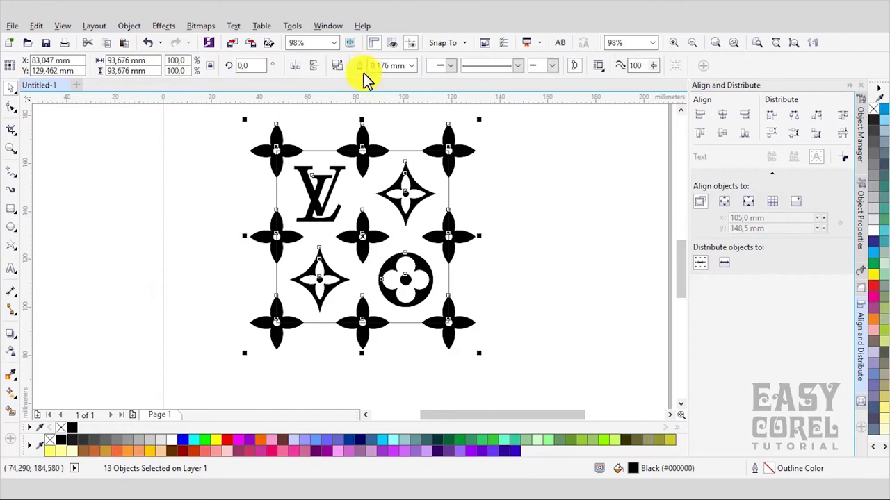
click(398, 130)
Intersect the square with the combined motif curve
click(448, 198)
shift+click(467, 150)
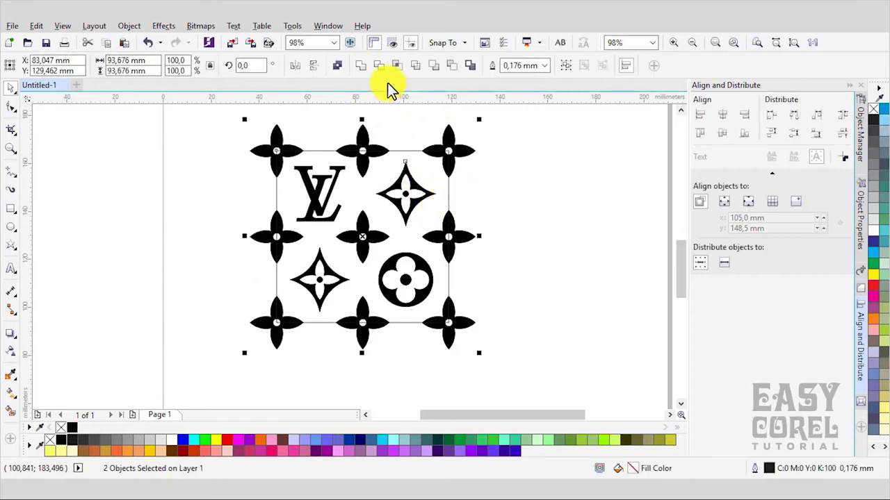
click(397, 67)
Delete the original motif curve and the square, leaving only the cropped pattern tile
click(474, 147)
click(471, 149)
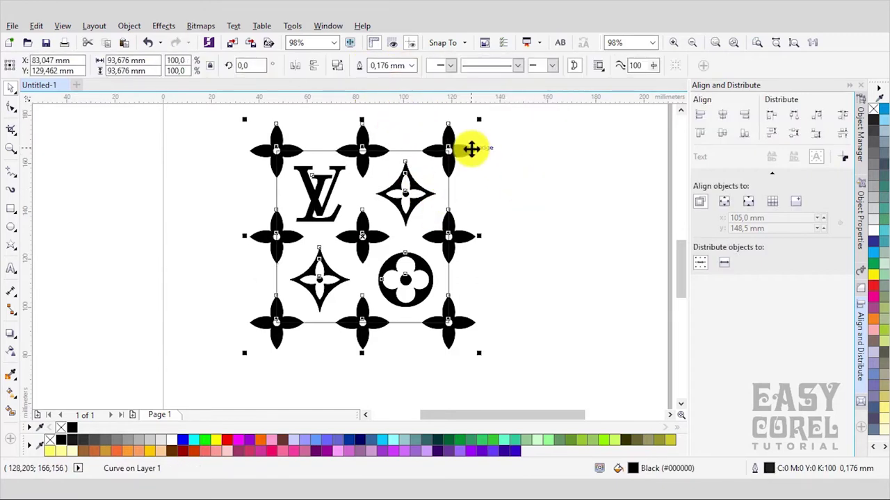
key(Delete)
click(445, 198)
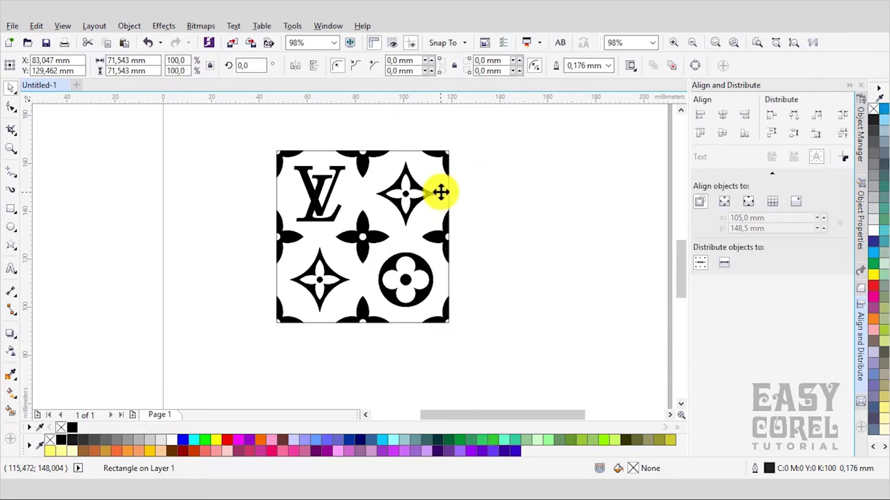
key(Delete)
Move the cropped pattern tile closer to the page's upper-left corner
scroll(424, 192, down, 3)
click(424, 203)
drag(409, 252, 367, 155)
scroll(375, 179, down, 1)
scroll(372, 176, up, 1)
drag(429, 256, 414, 244)
key(ctrl+z)
scroll(368, 201, down, 1)
scroll(375, 215, up, 1)
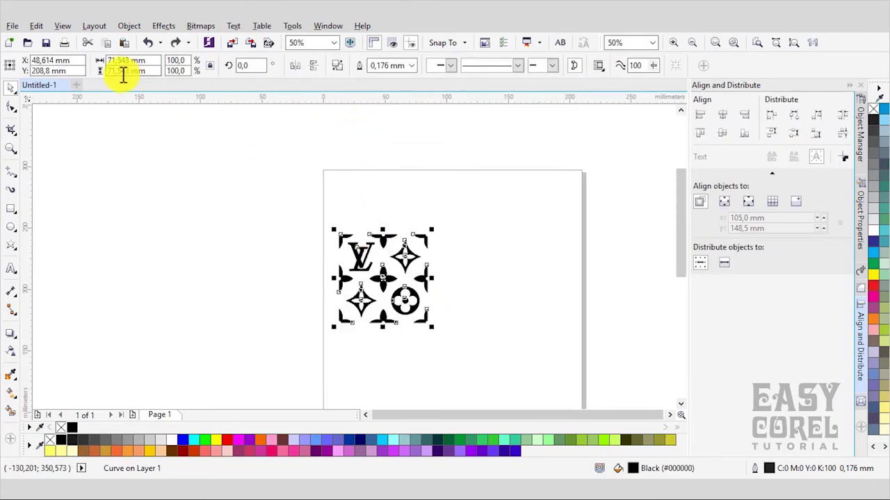
Resize the tile to 50 by 50 mm and place it in the page's upper-left corner
text(50)
key(Return)
drag(389, 290, 358, 205)
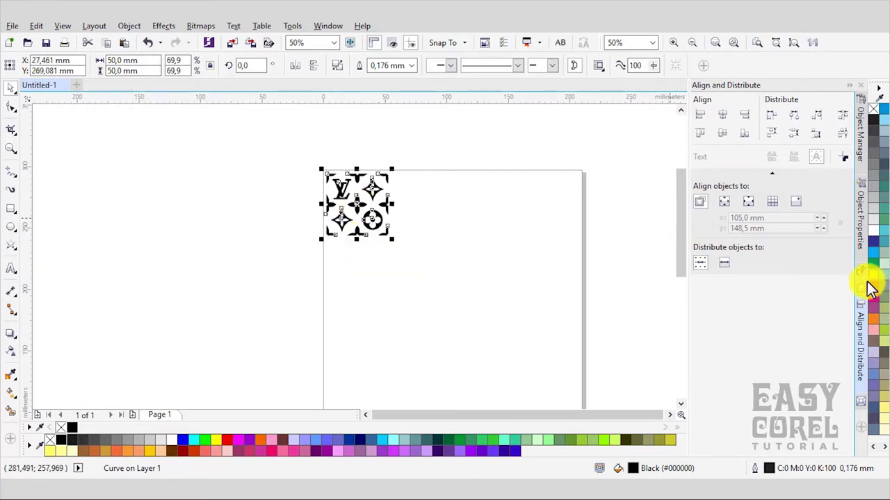
Repeat the tile to the right with relative position transformations, one copy at a time, to form a row of four
key(alt+F7)
click(754, 184)
click(824, 240)
click(824, 240)
click(824, 239)
Repeat the four-tile row downward one copy at a time to make six rows, and select all 24 tiles
drag(270, 127, 622, 287)
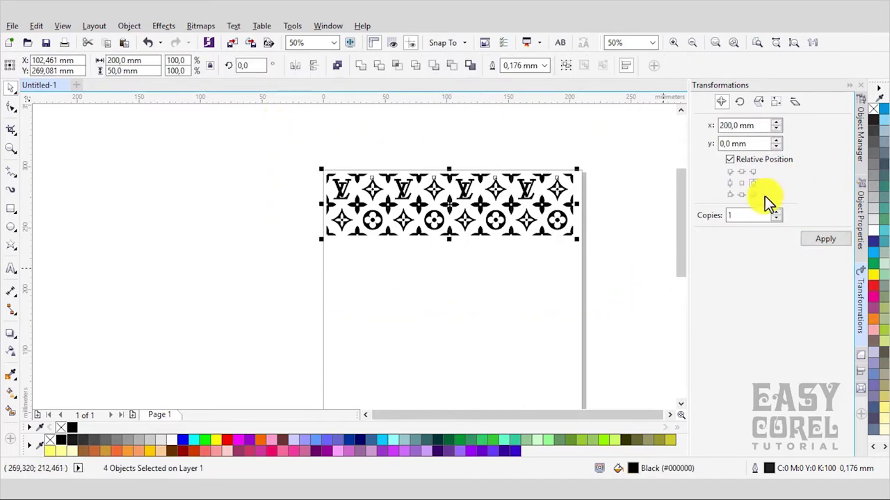
click(741, 195)
click(825, 239)
click(825, 239)
click(825, 239)
scroll(678, 226, down, 1)
click(825, 239)
click(826, 240)
drag(435, 155, 606, 342)
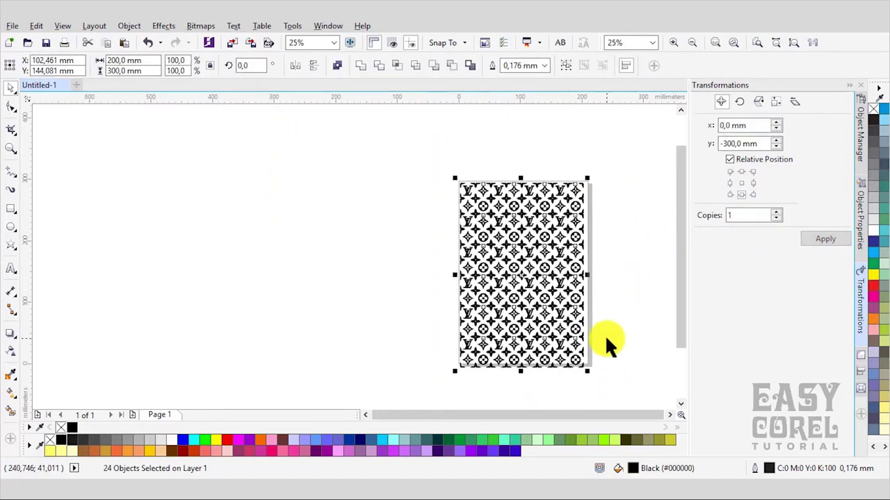
Weld the 24 tiles into one shape and place a red 200 by 300 mm rectangle without outline behind it
click(360, 67)
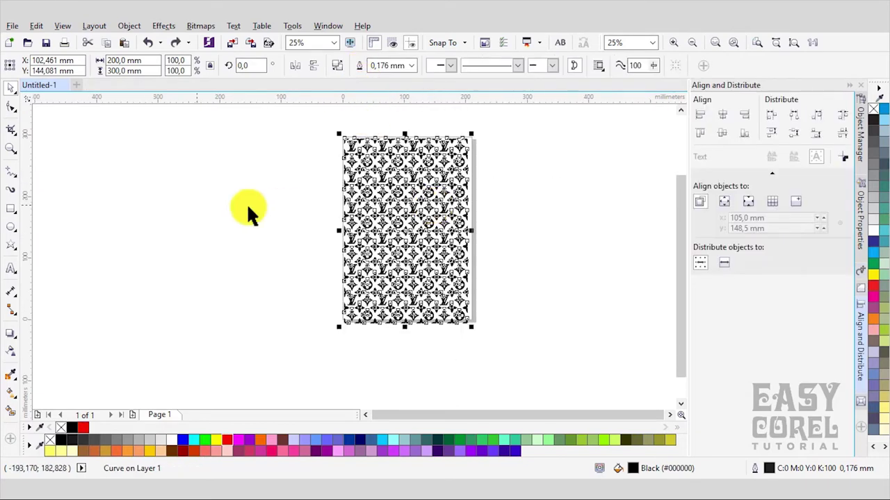
double_click(12, 210)
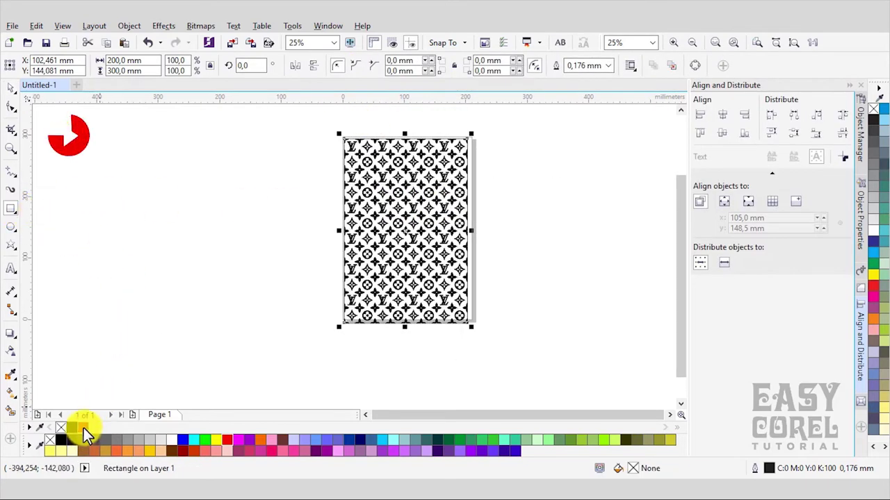
click(83, 428)
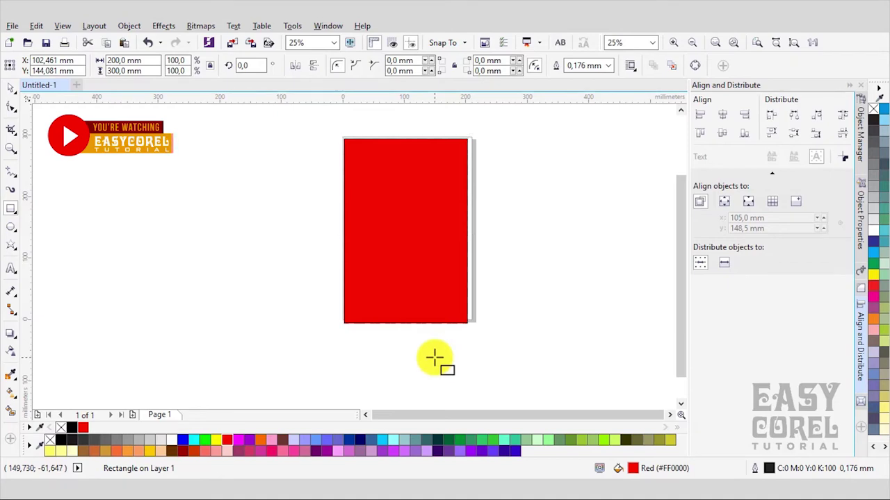
key(shift+Page_Down)
key(space)
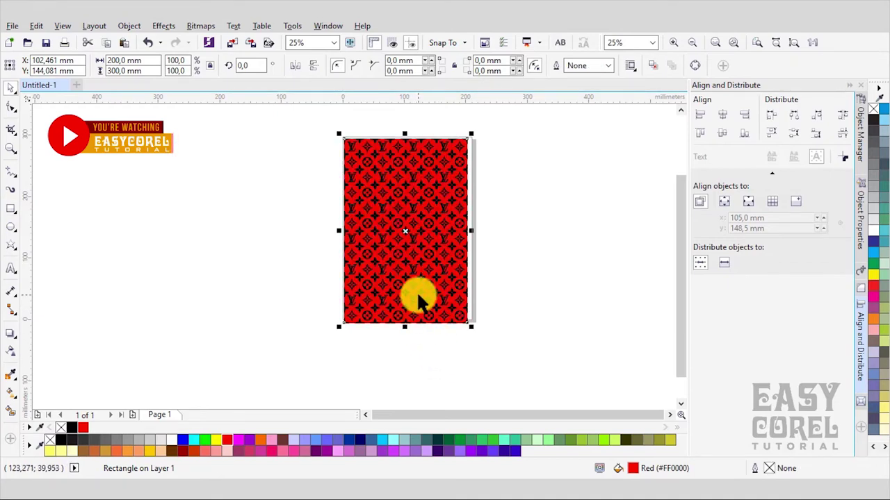
Recolour the welded monogram pattern white and remove its outline
click(417, 299)
click(174, 438)
key(ctrl+z)
click(93, 426)
right_click(62, 429)
click(474, 187)
scroll(447, 184, up, 1)
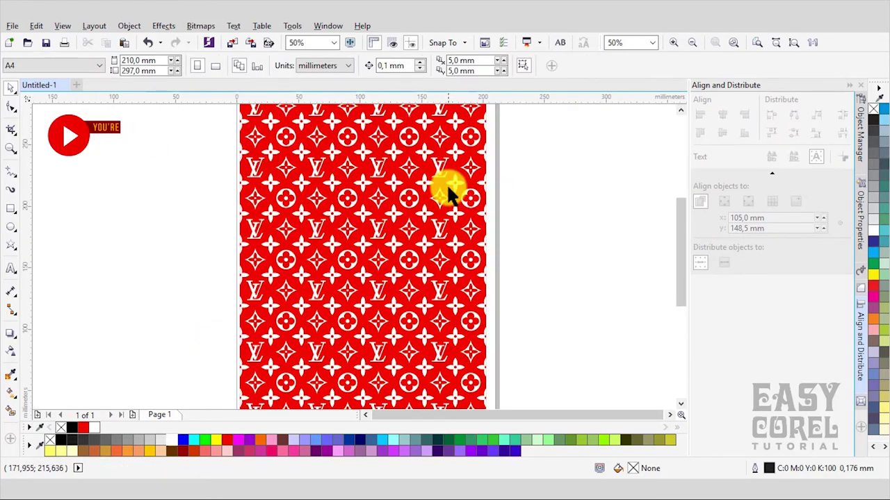
scroll(443, 191, down, 1)
Group the white monogram pattern with its red background rectangle
drag(542, 123, 255, 407)
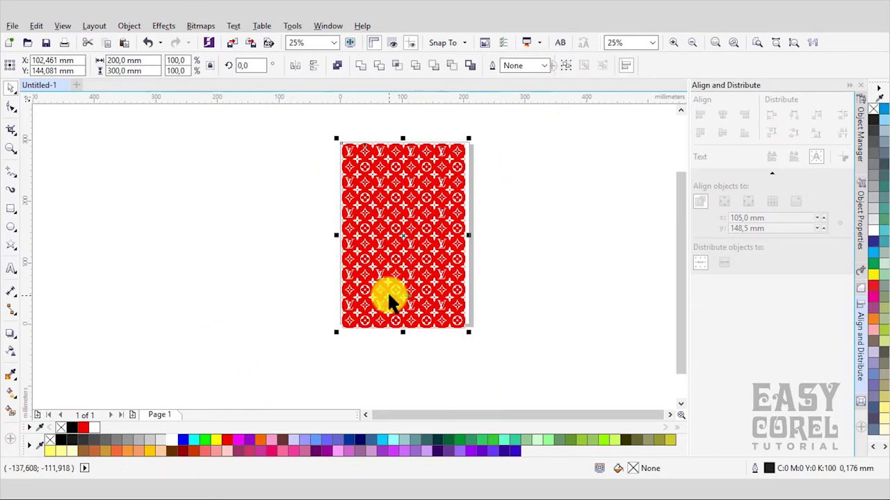
click(560, 64)
click(534, 157)
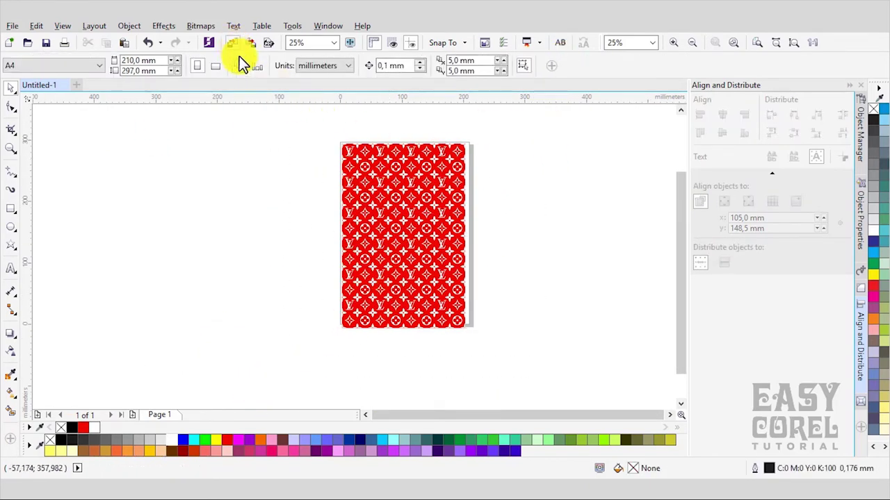
Import the Jersey file from the Supreme X LV folder and place its pieces beside the pattern
click(235, 47)
click(137, 117)
click(145, 95)
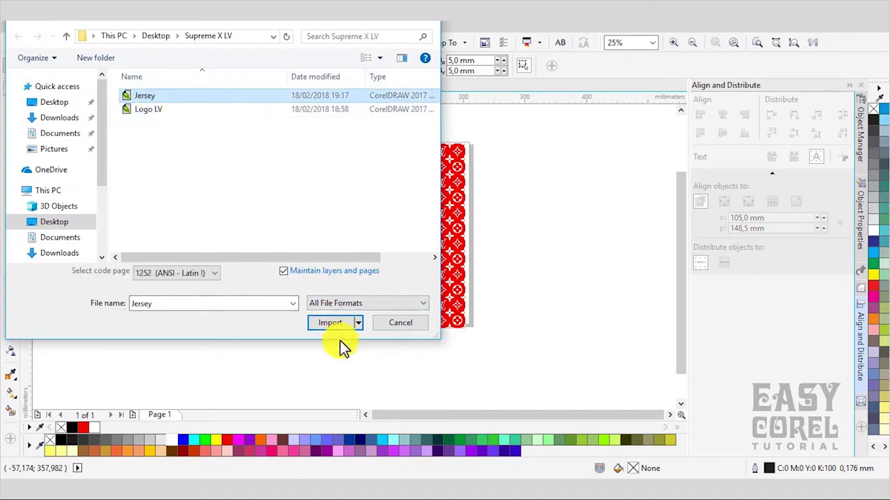
click(327, 322)
click(529, 241)
scroll(566, 229, down, 5)
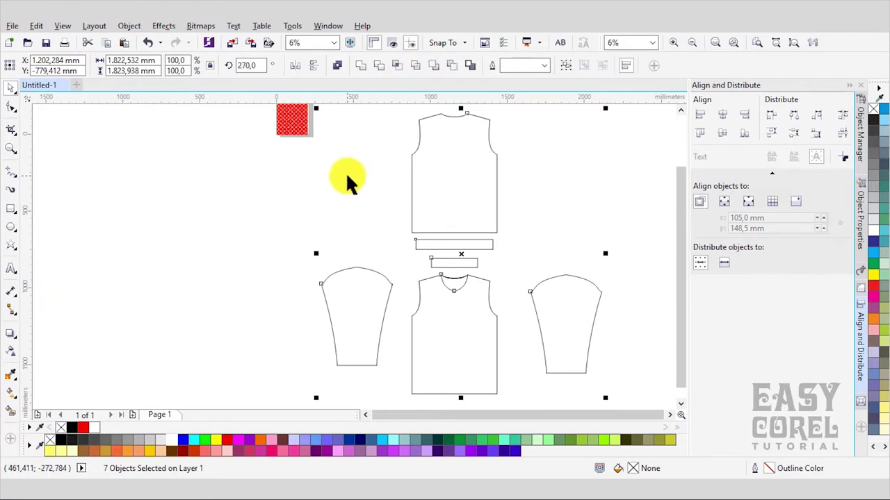
Align the pattern group with the bottom and left edges of the upper jersey body piece
click(429, 176)
click(359, 167)
click(293, 132)
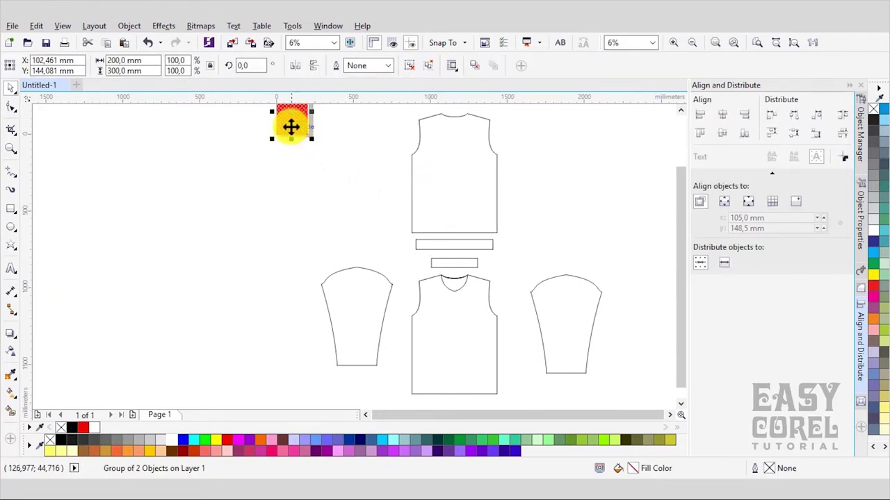
shift+click(447, 193)
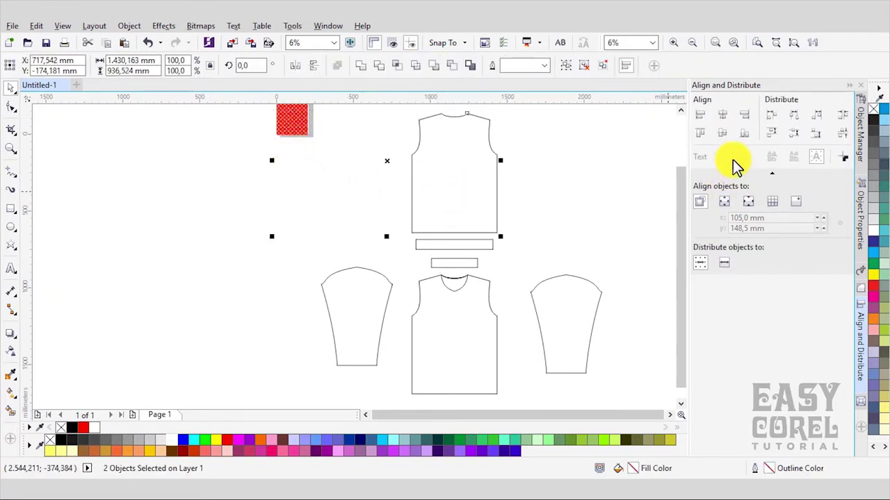
click(745, 134)
click(700, 116)
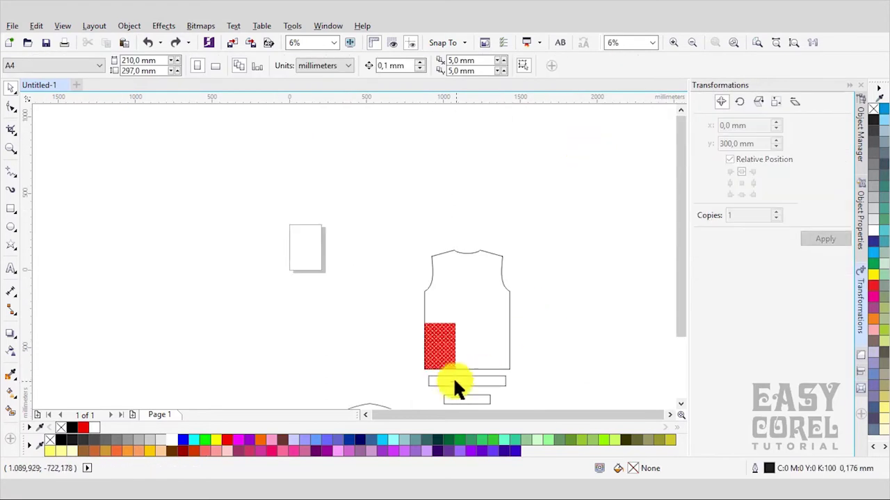
PowerClip the pattern group inside the upper jersey body piece
click(443, 349)
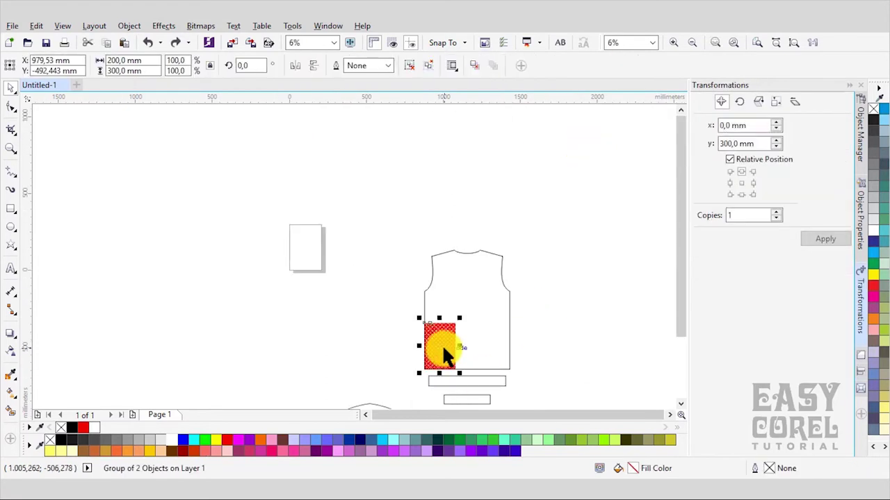
right_click(443, 347)
click(523, 32)
click(482, 294)
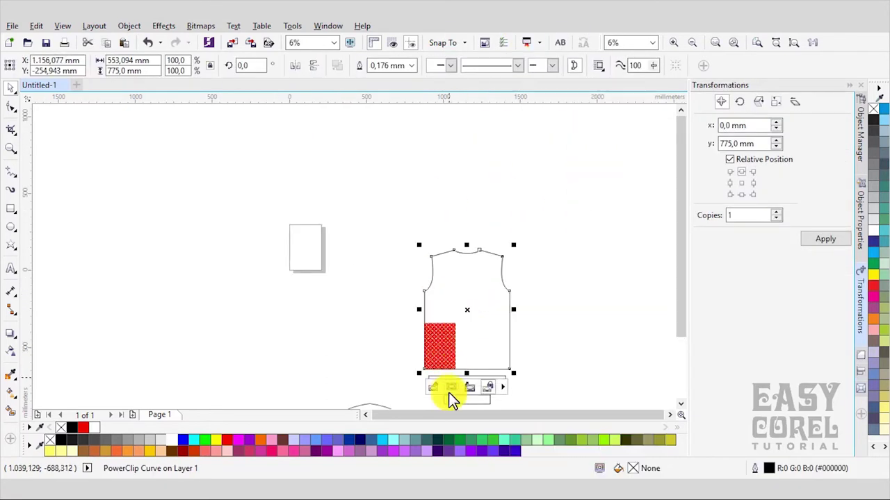
Inside the clip, duplicate the pattern 200 mm rightward, scale both copies to 553.094 by 414.82 mm, and repeat them directly above
click(437, 386)
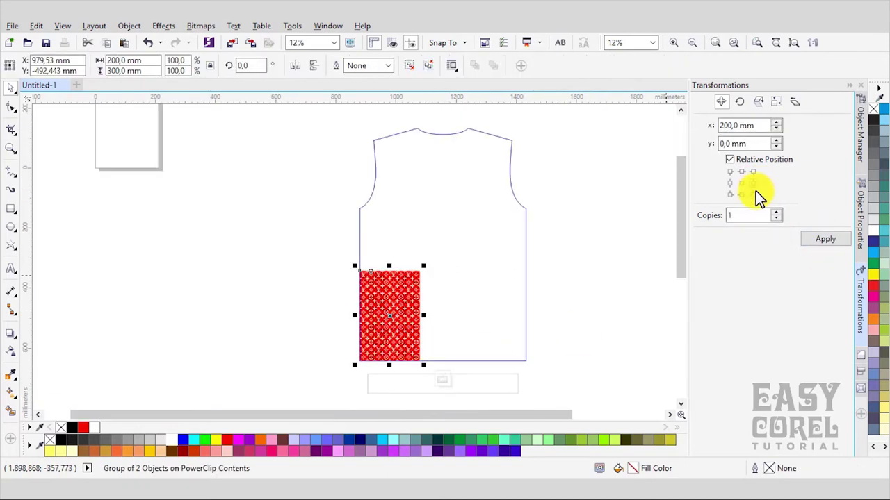
click(826, 240)
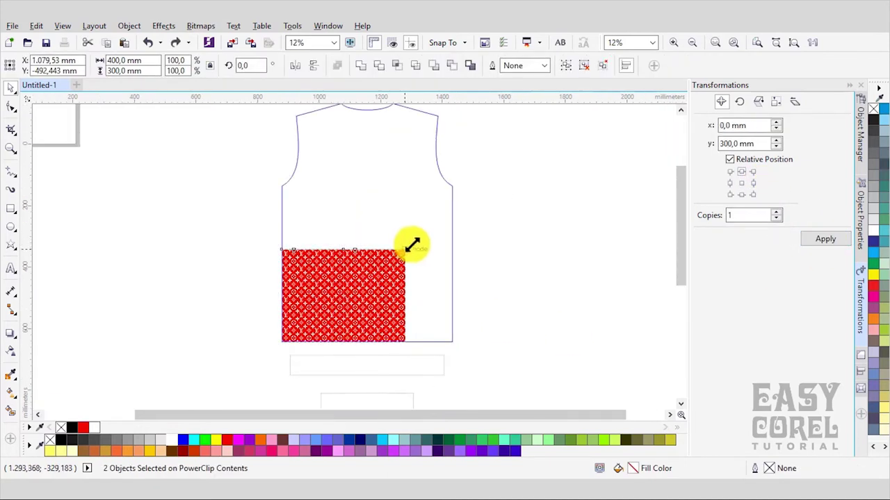
drag(413, 244, 461, 202)
click(825, 239)
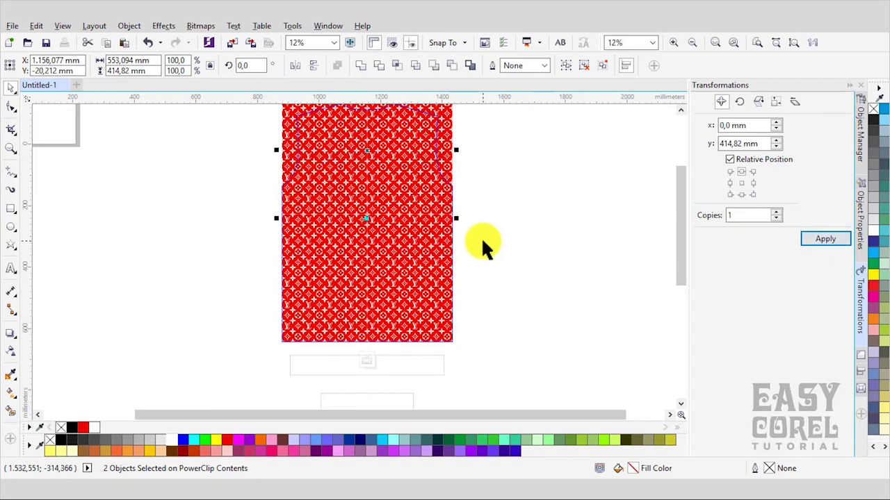
Copy all four pattern groups inside the upper body piece's clip and finish editing its contents
click(484, 239)
scroll(490, 240, down, 1)
drag(296, 362, 294, 364)
right_click(433, 267)
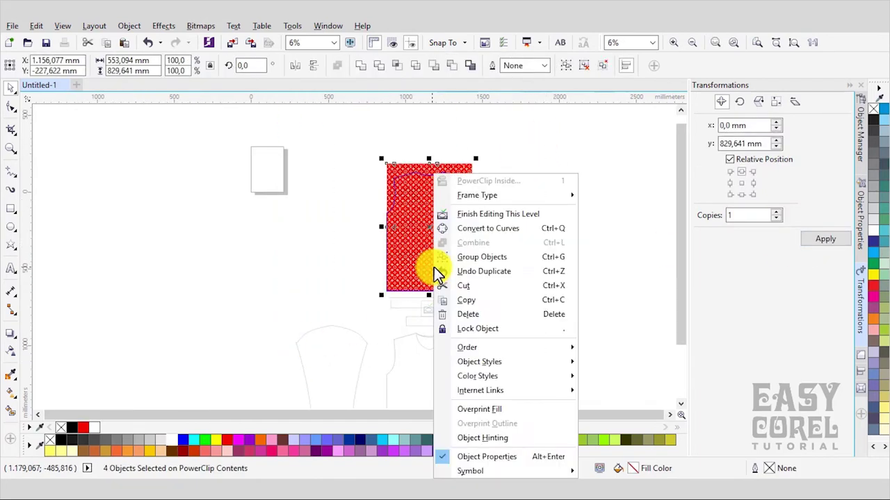
click(470, 300)
click(535, 237)
click(535, 235)
scroll(535, 233, down, 1)
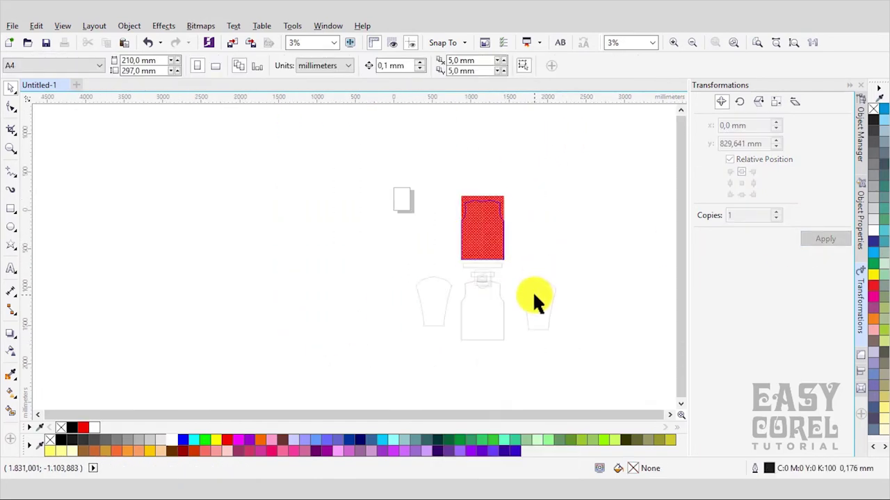
click(486, 275)
Paste the copied pattern groups onto the page and PowerClip them inside the lower jersey body piece
click(492, 308)
scroll(494, 309, up, 1)
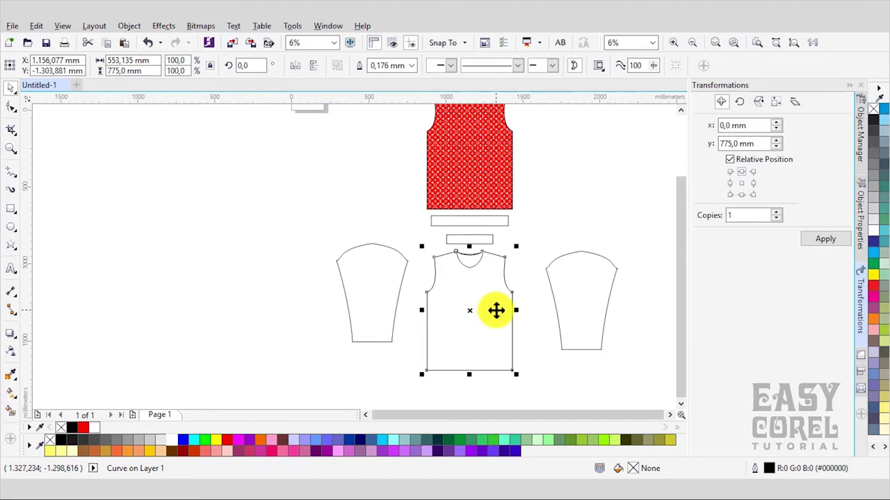
right_click(549, 219)
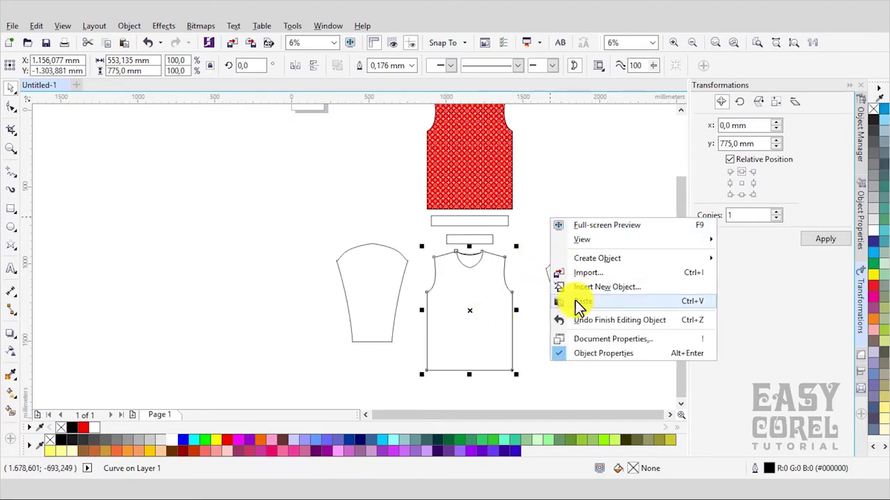
click(548, 174)
click(570, 182)
right_click(570, 182)
click(601, 266)
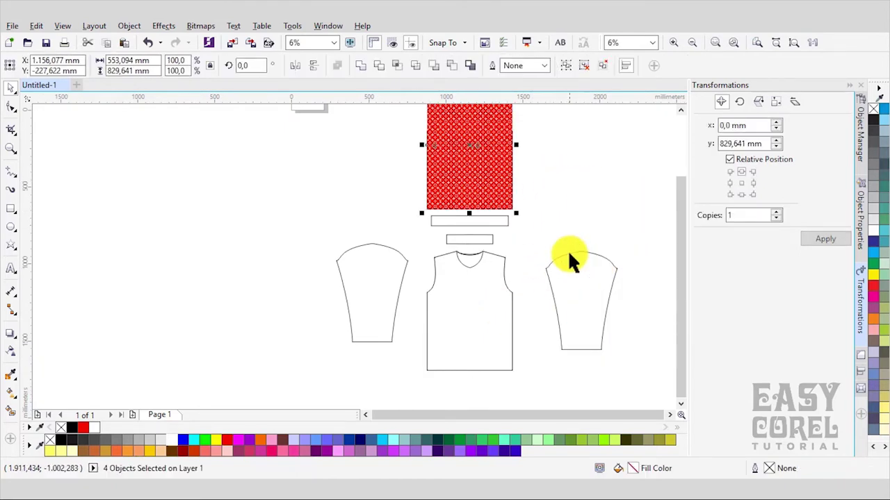
right_click(503, 188)
click(558, 195)
click(482, 293)
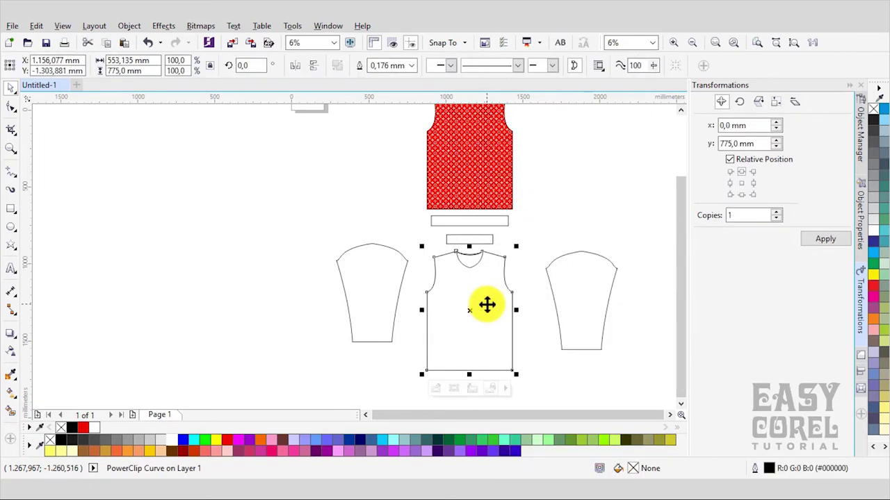
Move the clipped pattern down to cover the lower body piece, flush with its bottom edge, and finish editing the clip
click(436, 389)
scroll(518, 228, down, 2)
drag(536, 248, 425, 125)
drag(486, 227, 481, 292)
scroll(475, 300, up, 4)
drag(443, 323, 445, 261)
scroll(447, 271, down, 4)
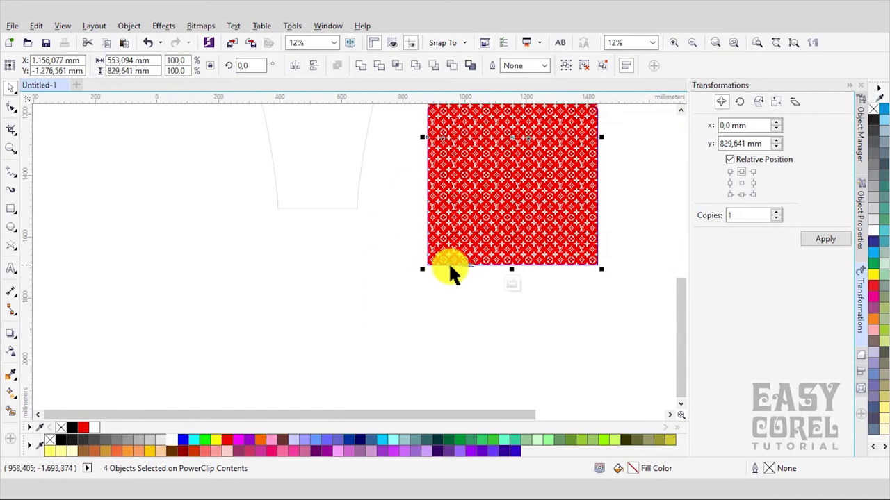
scroll(540, 184, up, 1)
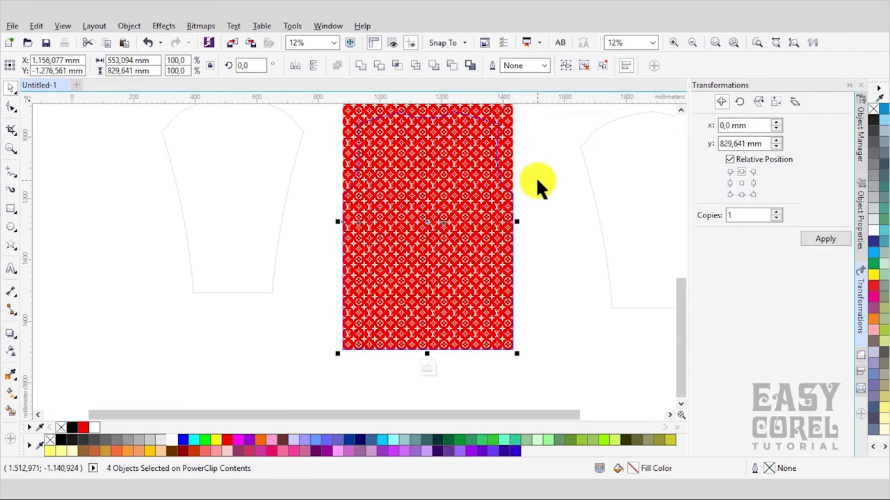
ctrl+click(537, 181)
click(538, 181)
click(441, 132)
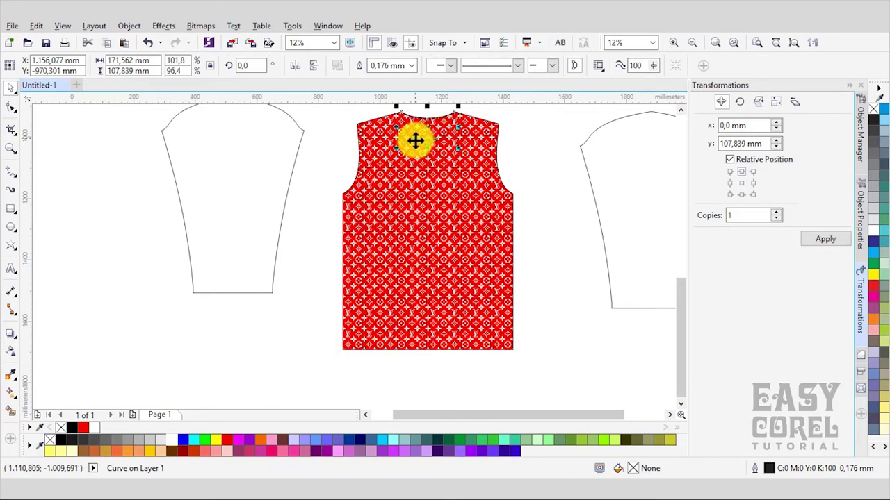
click(333, 132)
Paste another copy of the pattern groups and PowerClip them inside the left sleeve
scroll(255, 167, down, 1)
click(252, 177)
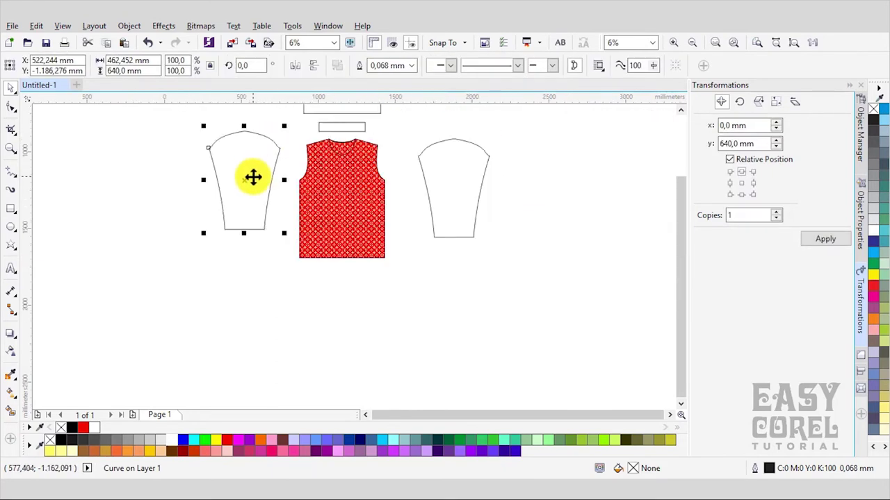
scroll(254, 163, down, 1)
scroll(264, 124, down, 1)
key(ctrl+a)
click(715, 43)
click(485, 186)
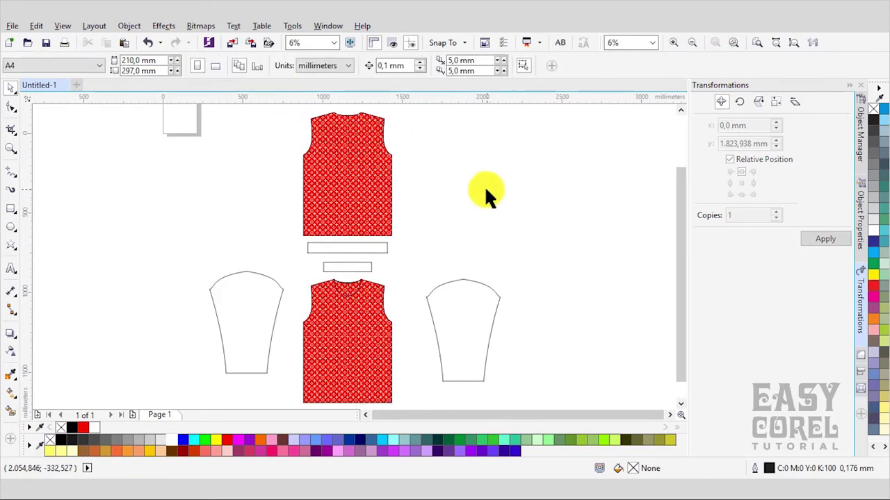
right_click(218, 226)
click(258, 311)
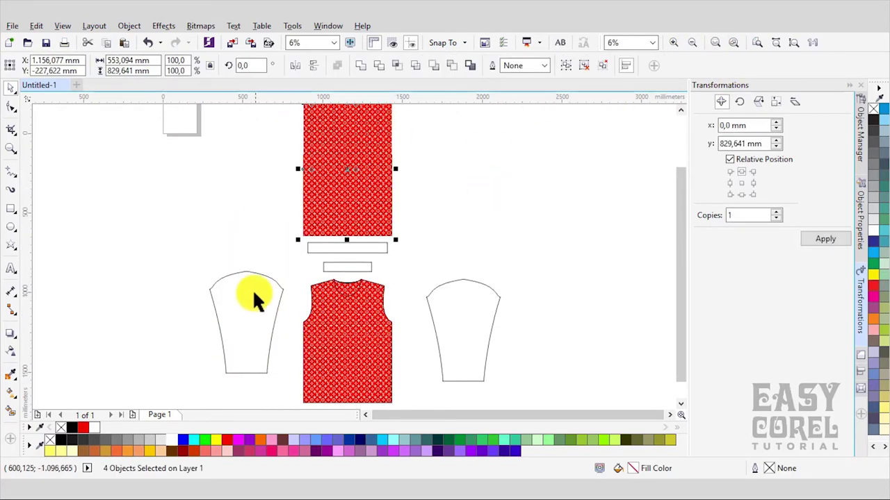
right_click(338, 159)
click(390, 167)
click(252, 299)
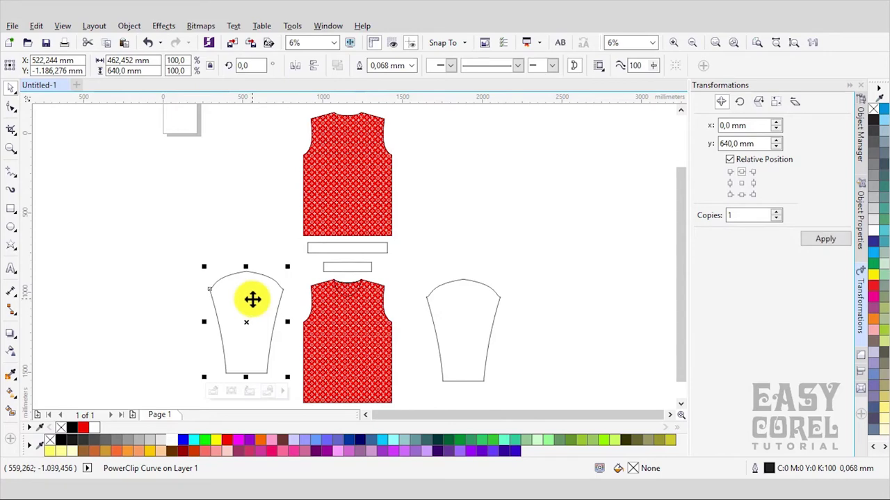
Edit the left sleeve's clip contents, moving the pattern to cover the whole sleeve, and finish editing
right_click(252, 293)
click(241, 309)
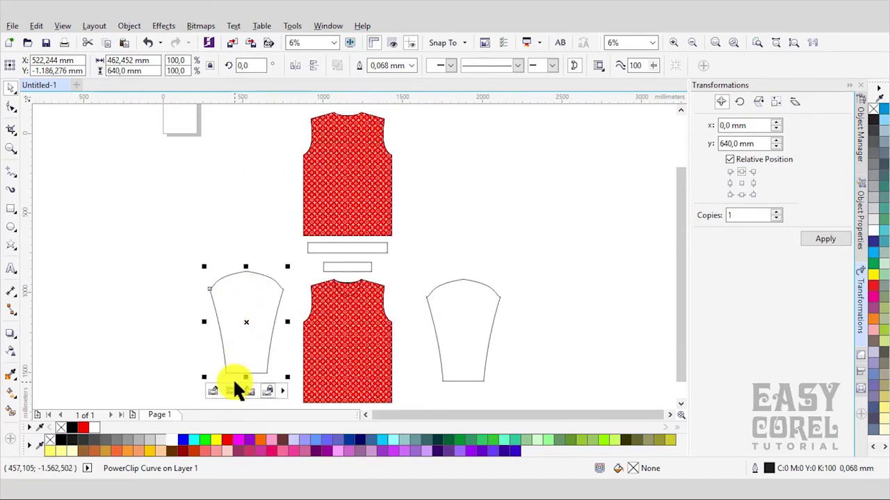
click(212, 390)
drag(377, 254, 291, 393)
scroll(313, 358, up, 1)
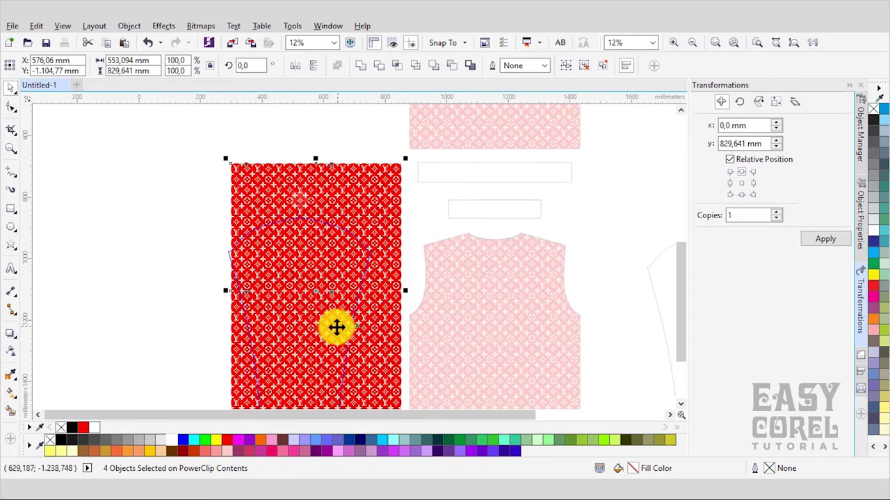
click(418, 213)
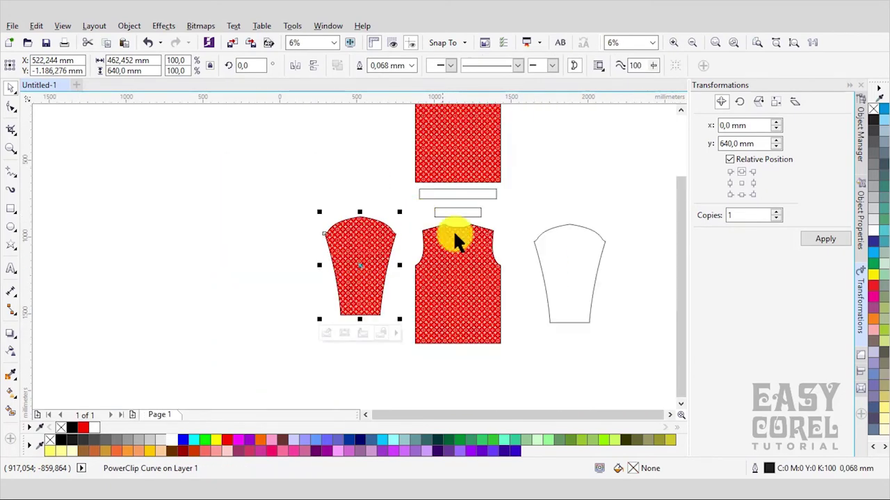
Replace the empty right sleeve with a copy of the patterned left sleeve, level with the original
click(590, 262)
right_click(586, 266)
click(619, 285)
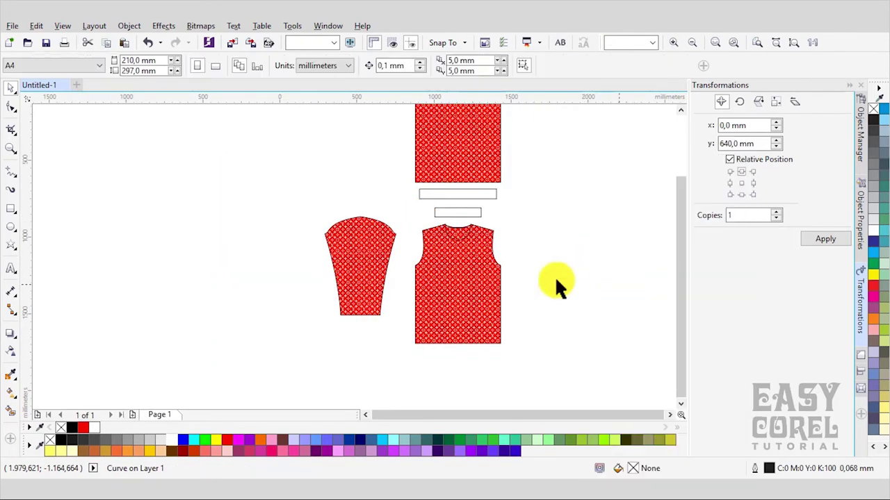
click(363, 240)
drag(359, 239, 546, 257)
click(544, 177)
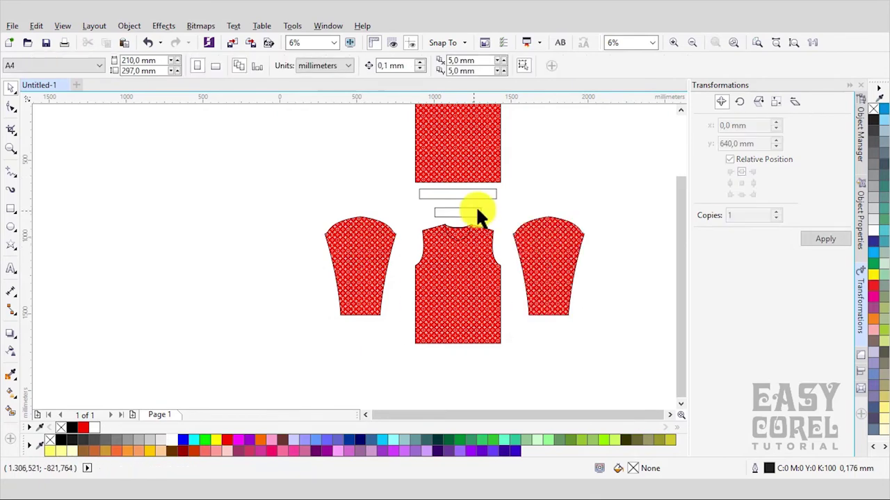
Fill the two empty strips between the upper and lower body pieces with red
scroll(469, 187, up, 1)
click(471, 186)
shift+click(462, 216)
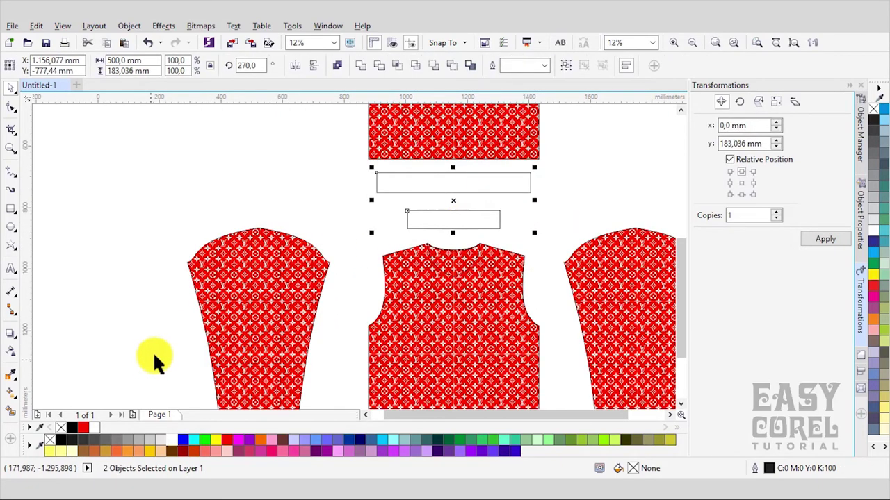
click(84, 427)
click(160, 304)
Move the lower body piece with its neck shape beside the upper body piece and align their centers vertically
scroll(202, 275, down, 2)
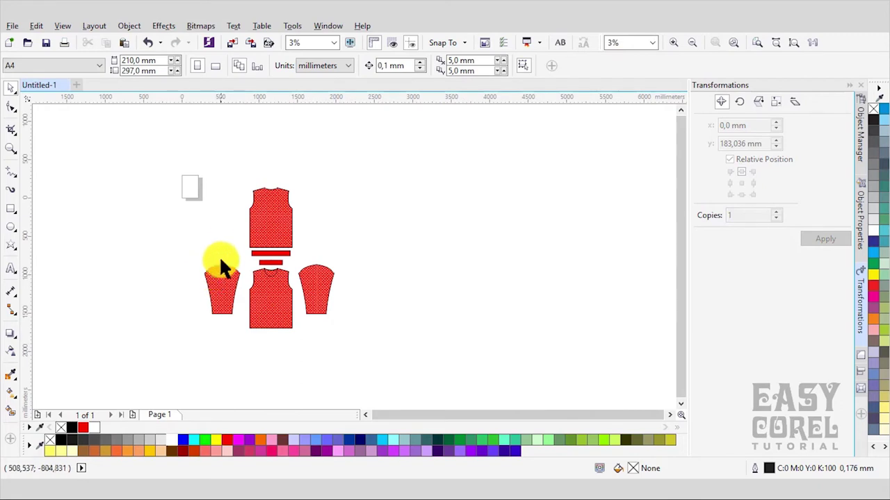
key(ctrl+a)
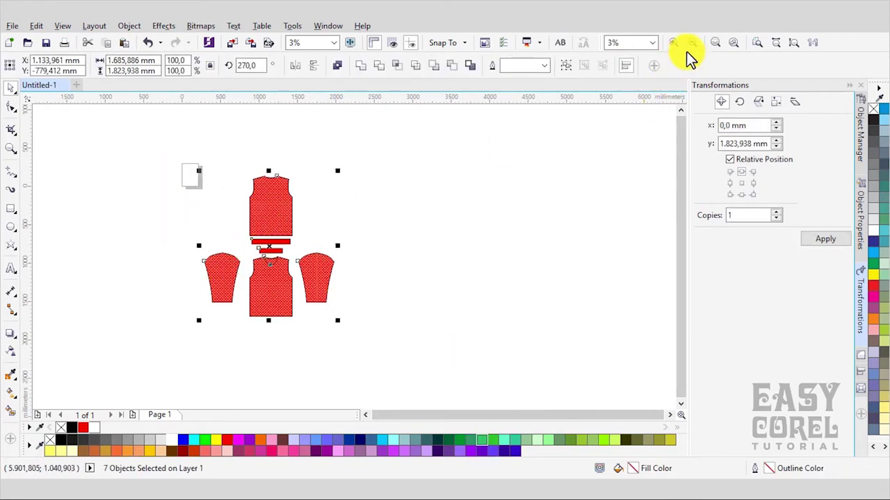
click(714, 43)
click(515, 222)
click(364, 286)
shift+click(378, 317)
drag(381, 331, 287, 183)
shift+click(364, 162)
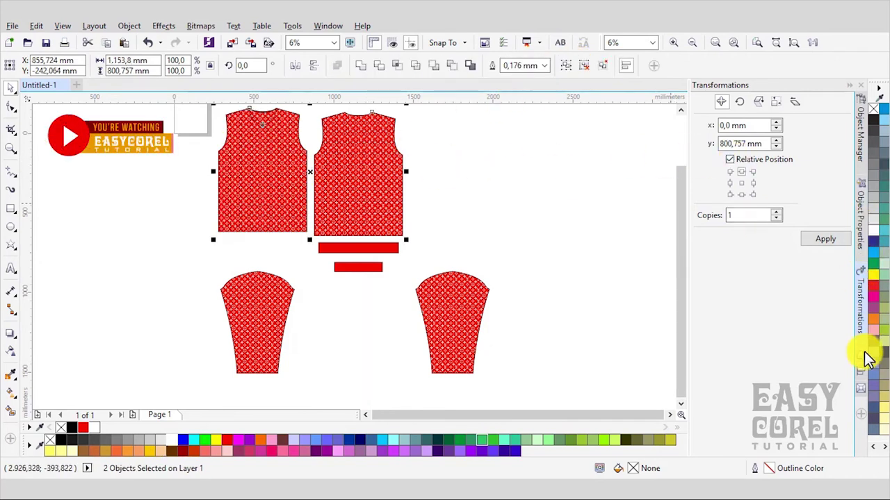
click(867, 363)
click(720, 135)
Align each sleeve's center vertically with the body pieces
click(450, 299)
shift+click(380, 218)
click(719, 135)
click(228, 348)
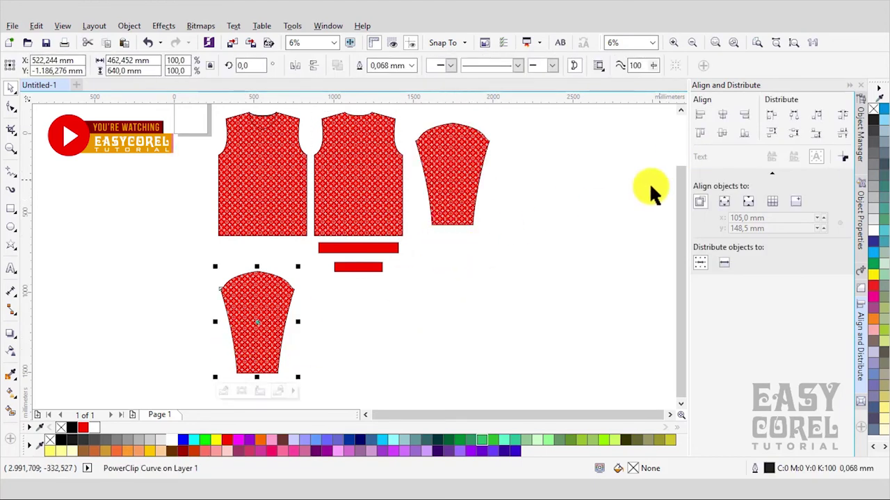
shift+click(298, 175)
click(723, 134)
Move the left sleeve out to the left of the body pieces and place both red strips above the bodies
click(611, 176)
drag(222, 141, 133, 139)
drag(441, 322, 282, 224)
drag(389, 245, 330, 188)
scroll(325, 278, down, 1)
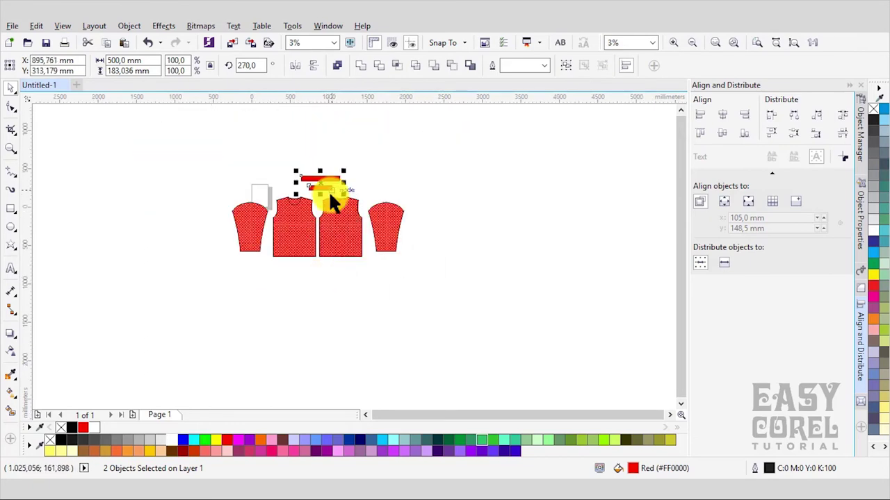
scroll(329, 201, up, 2)
click(496, 166)
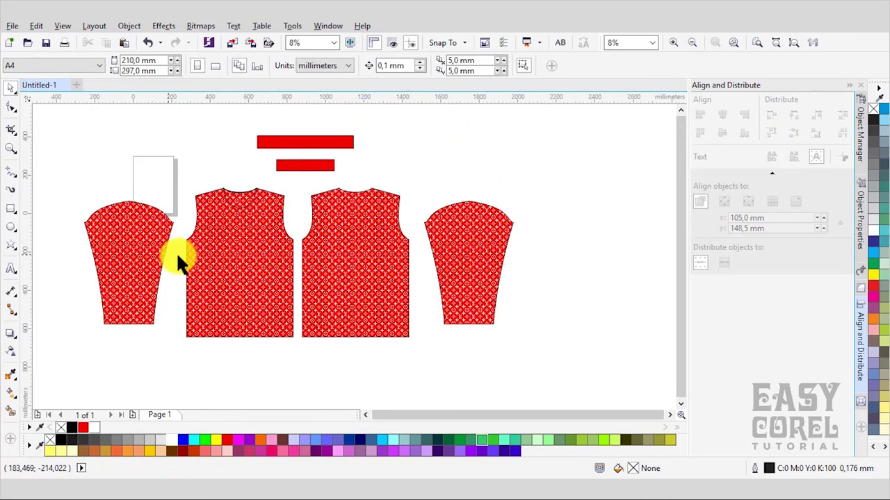
Move both sleeves inward so they sit close beside the body pieces
drag(157, 242, 169, 244)
drag(481, 256, 467, 256)
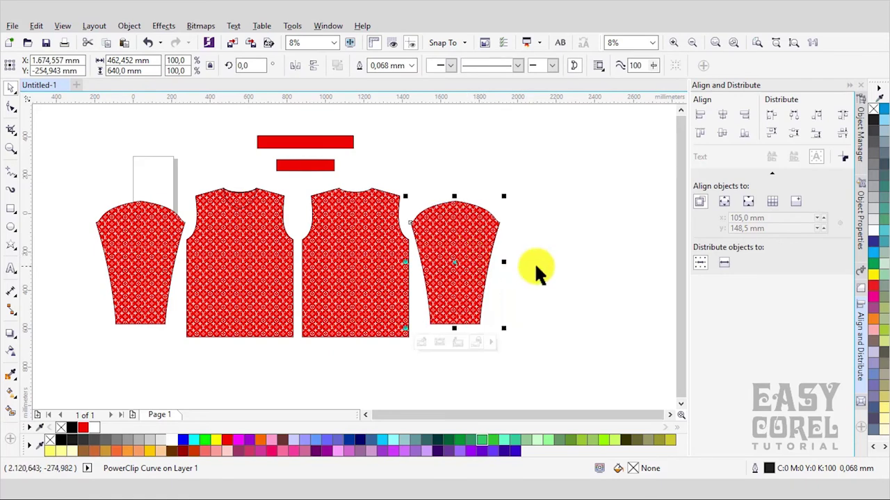
click(555, 263)
drag(546, 359, 115, 104)
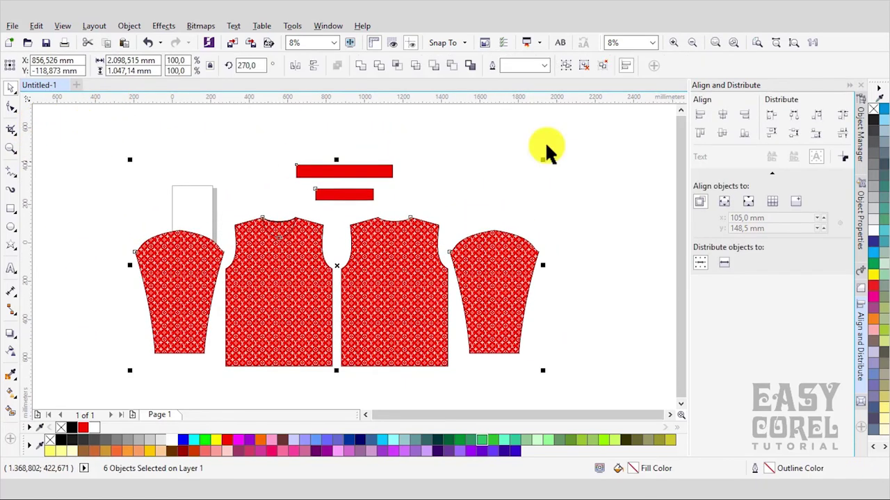
click(716, 43)
click(849, 84)
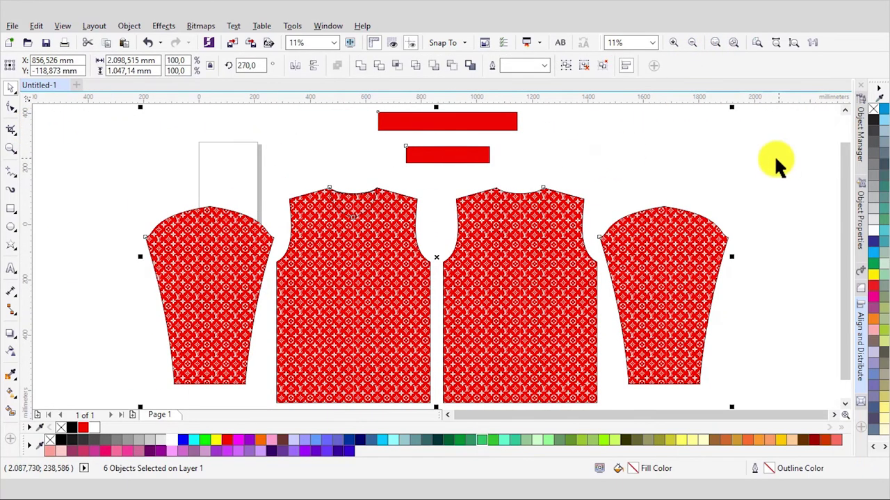
click(770, 154)
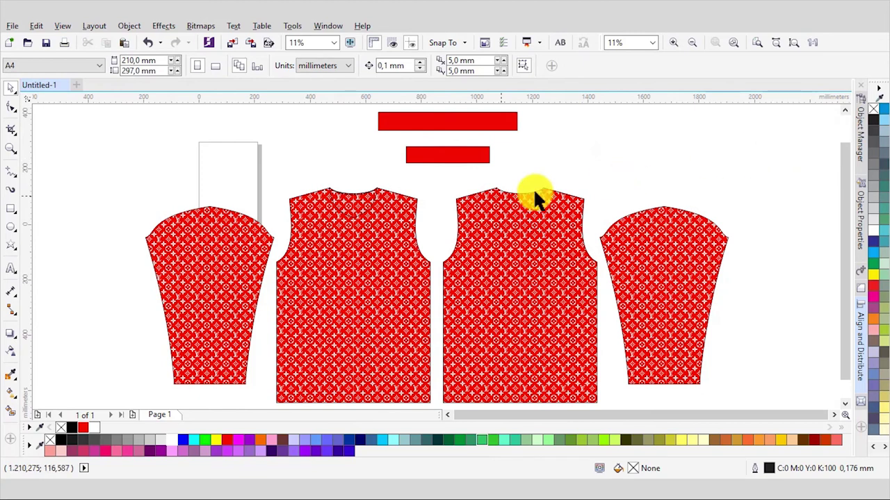
Fill the V-shaped neck piece on the front body with white
click(359, 204)
ctrl+click(359, 204)
click(93, 426)
click(275, 154)
scroll(271, 208, down, 1)
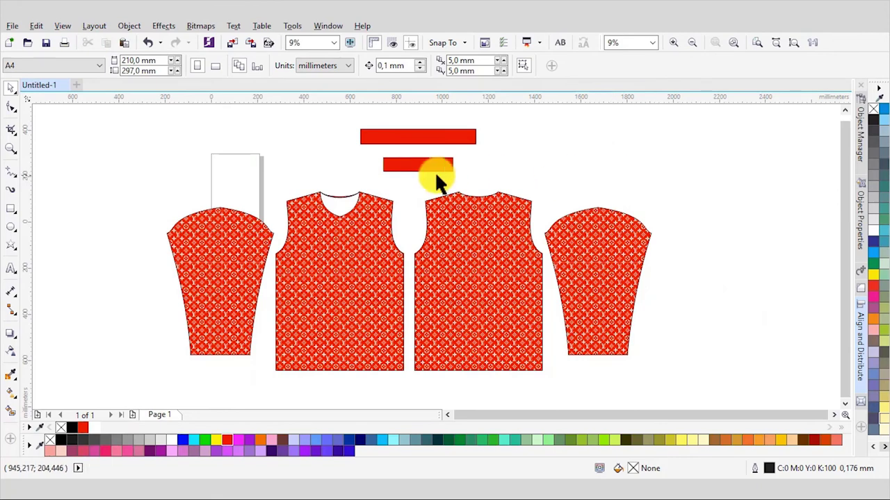
Import the Logo Supreme file and place it in the empty area above the pattern pieces
click(229, 43)
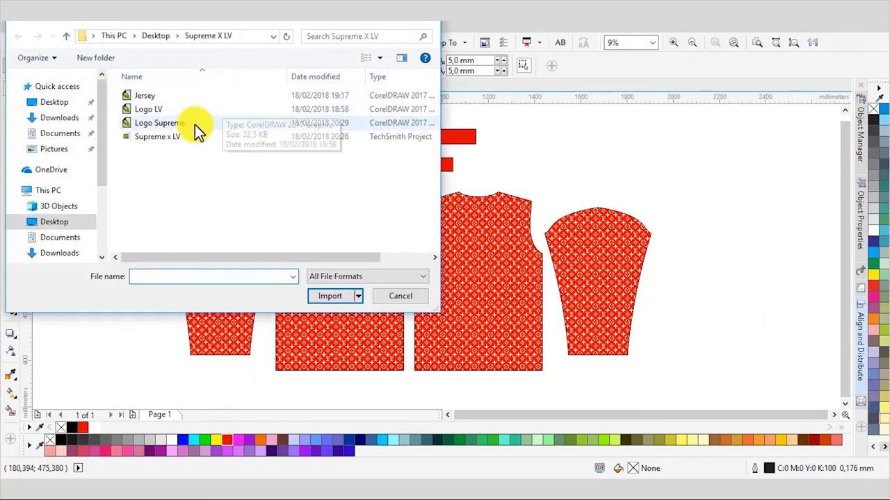
click(196, 123)
click(325, 323)
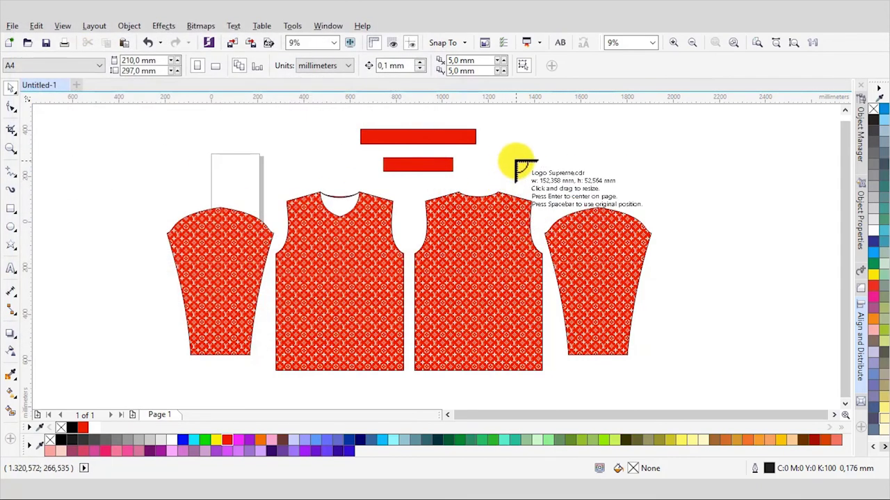
click(542, 143)
Place the Supreme logo on the front body just below the V-neck, enlarged to about 200 mm wide
scroll(566, 153, up, 4)
drag(577, 155, 128, 325)
scroll(135, 253, down, 1)
scroll(103, 298, up, 2)
drag(207, 275, 274, 199)
scroll(213, 202, down, 2)
scroll(267, 240, up, 2)
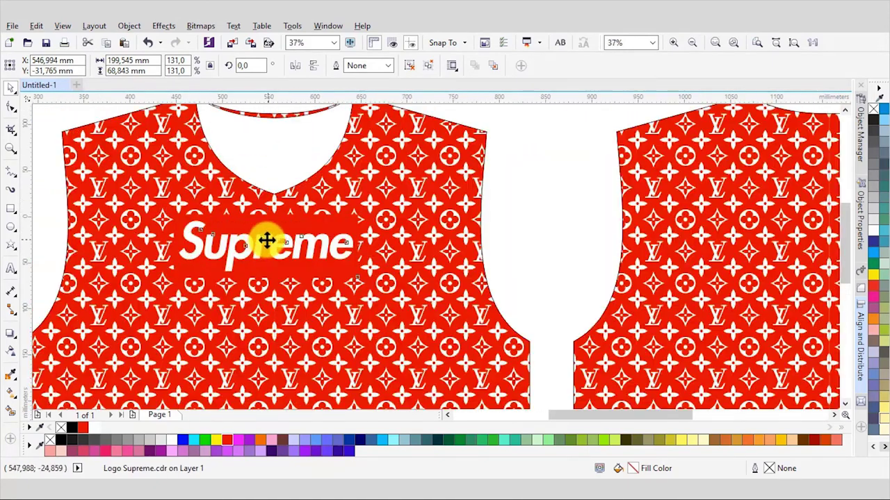
scroll(357, 219, down, 4)
key(Escape)
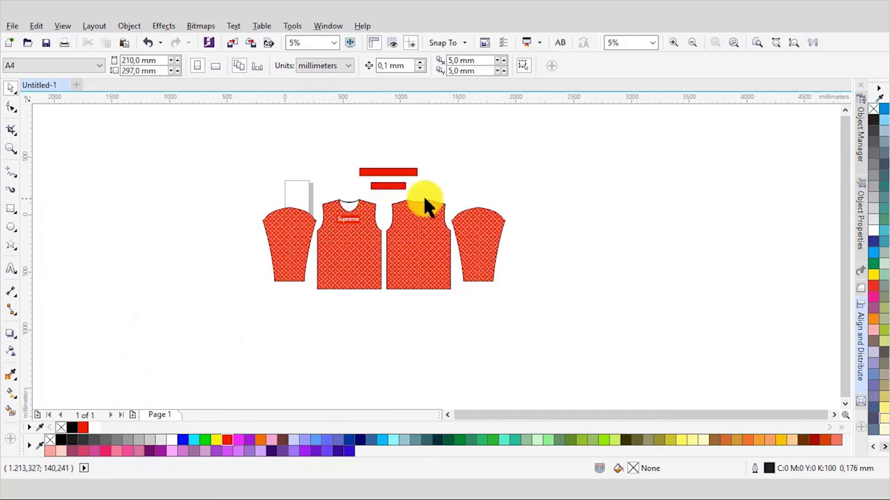
Group all the jersey pieces, the red strips and the Supreme logo together
drag(197, 300, 169, 338)
click(563, 66)
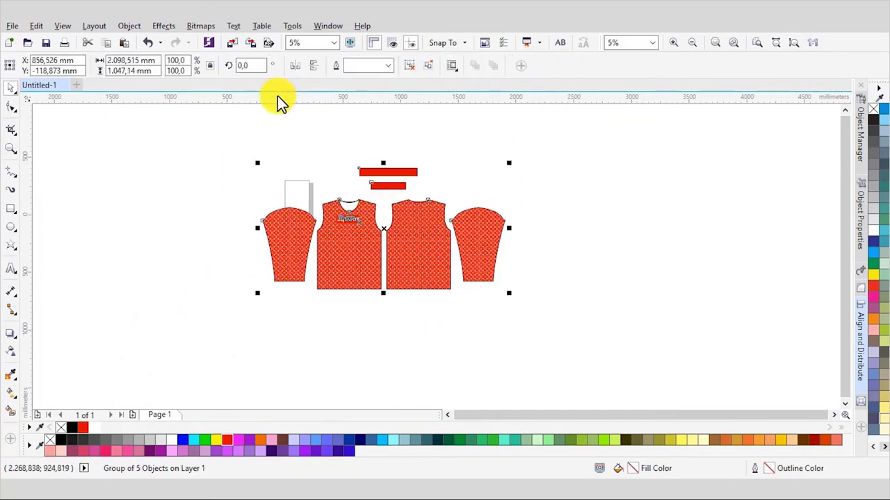
click(181, 136)
Change the drawing units to centimeters and set the page size to 250 by 200 cm
click(314, 65)
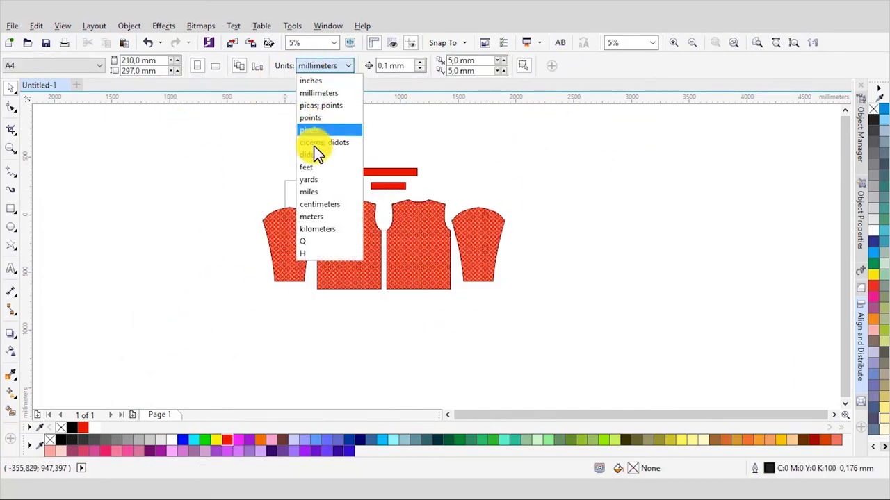
click(318, 202)
text(2)
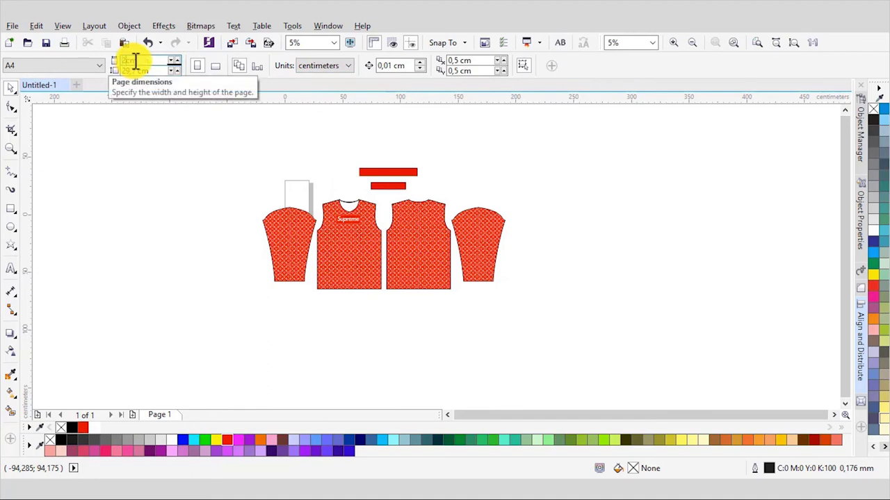
text(50)
key(Return)
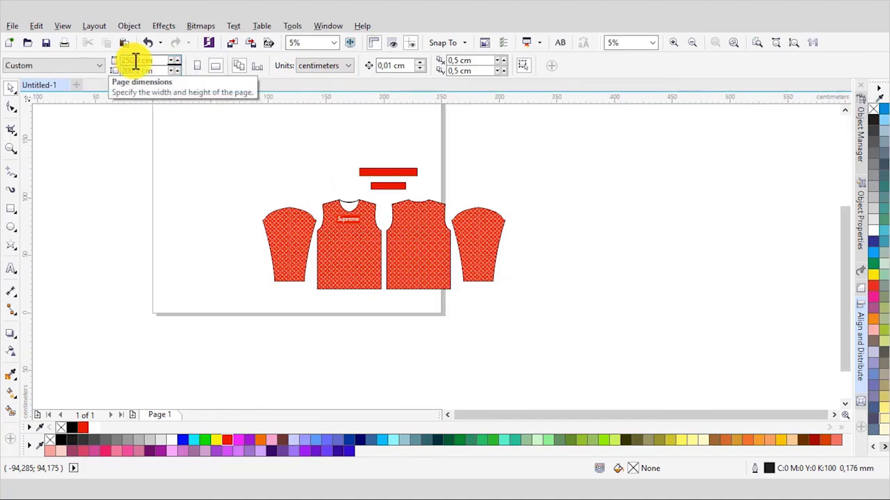
Center the grouped jersey layout on the page
key(ctrl+a)
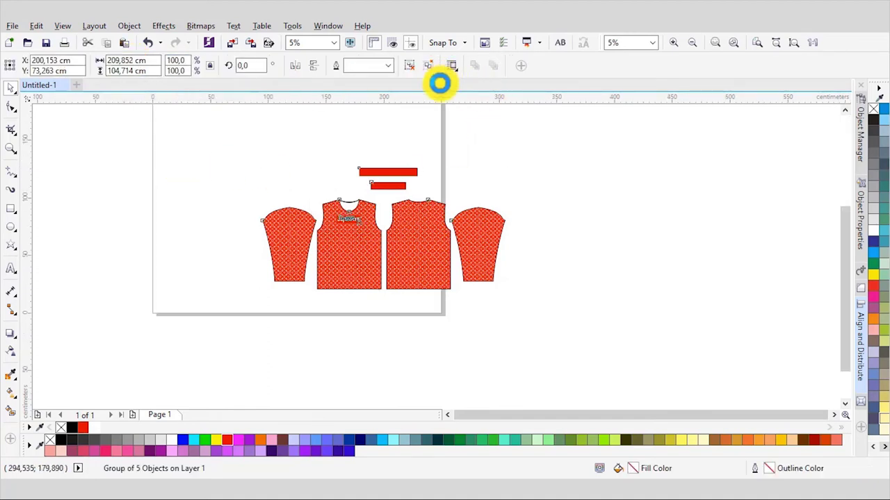
key(p)
click(478, 181)
scroll(392, 201, down, 1)
drag(256, 154, 455, 271)
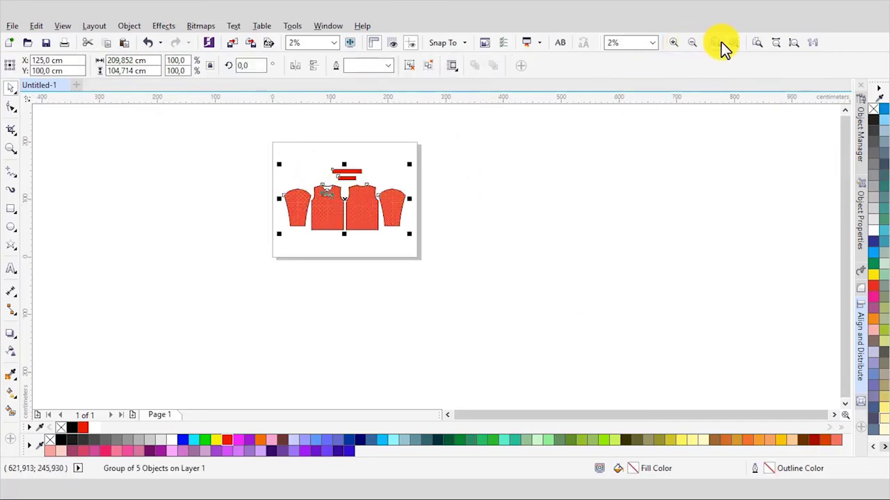
click(720, 42)
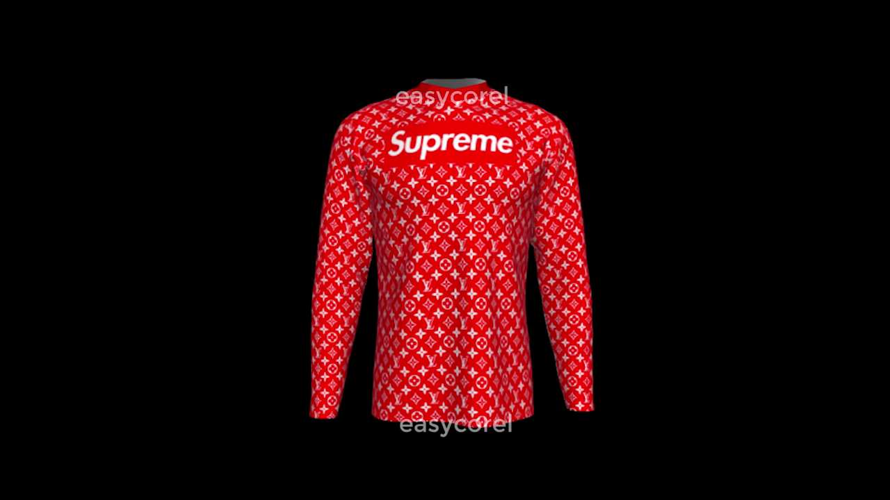